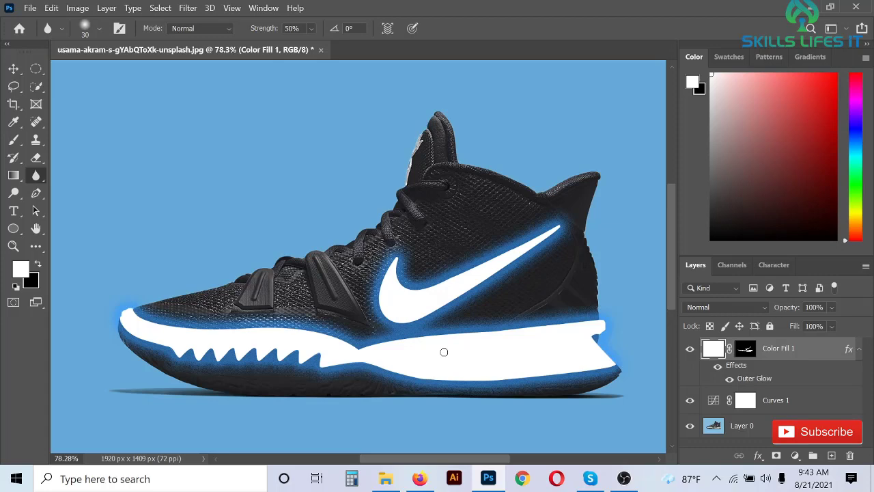
Try the Screen and Darker Color blend modes on the glowing Color Fill 1 layer, and settle on Multiply.
{"action": "scroll", "coordinate": [508, 357], "scroll_direction": "up", "scroll_amount": 3}
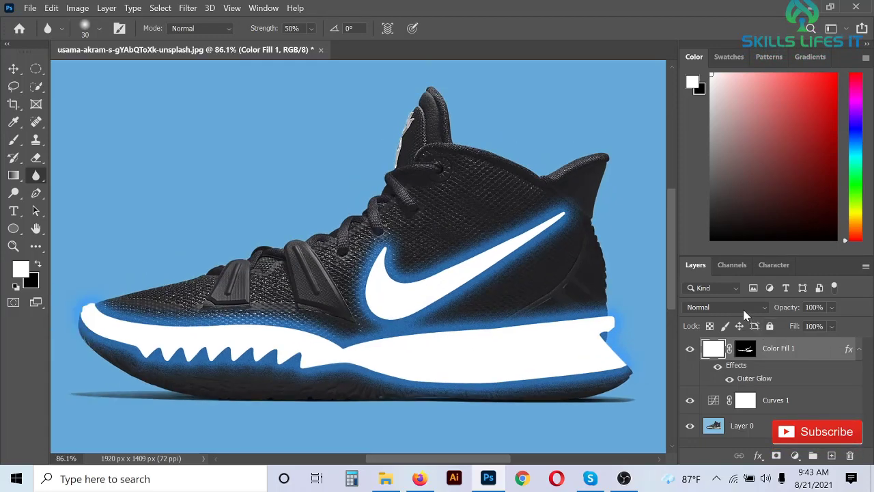
{"action": "left_click", "coordinate": [744, 311]}
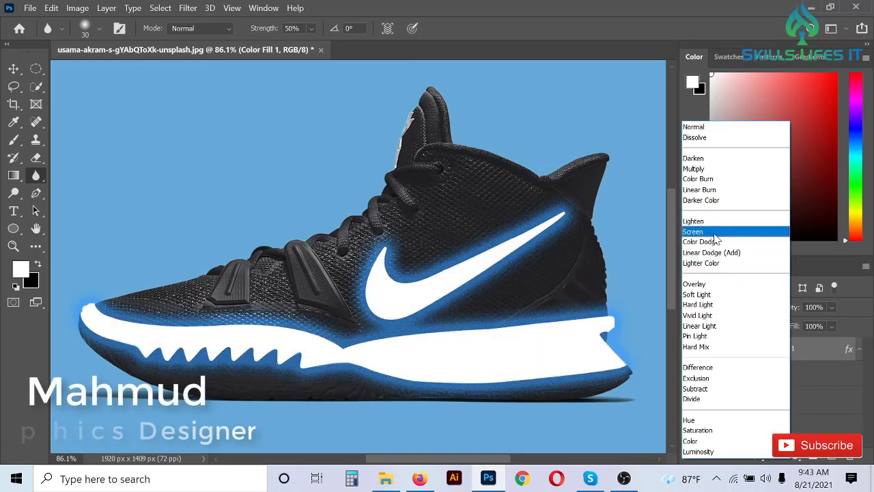
{"action": "left_click", "coordinate": [707, 231]}
{"action": "left_click", "coordinate": [720, 306]}
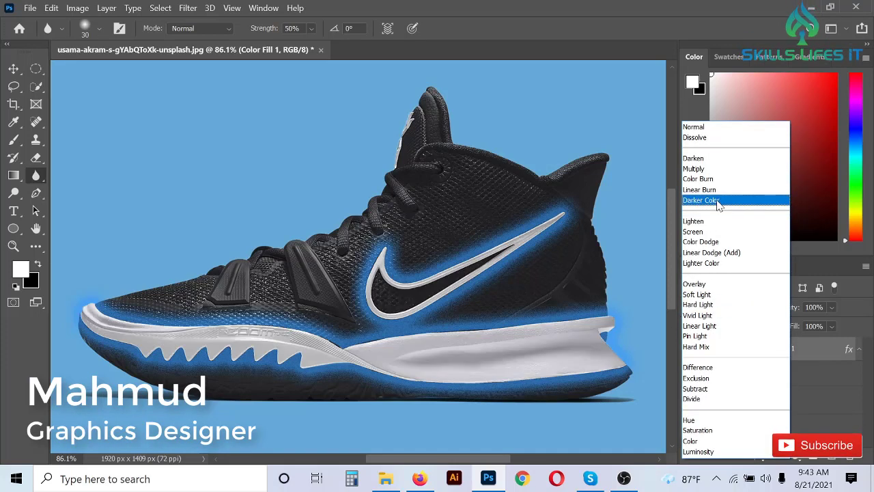
{"action": "left_click", "coordinate": [718, 202]}
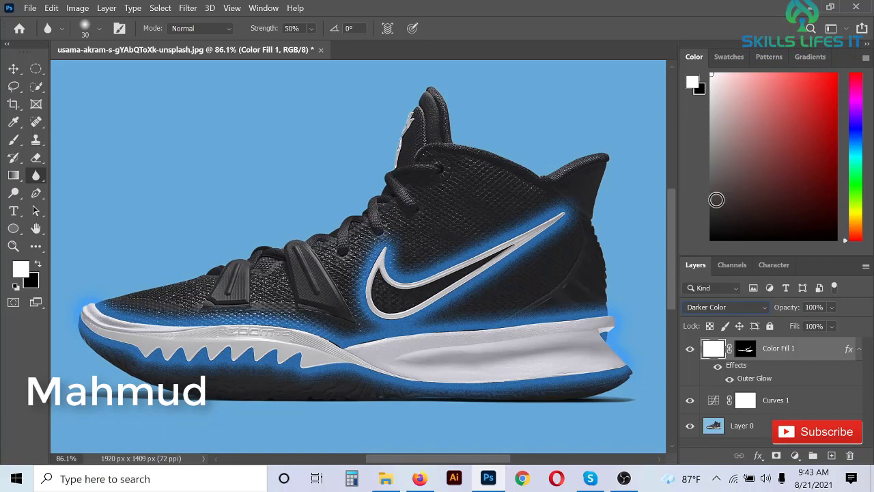
{"action": "left_click", "coordinate": [715, 305]}
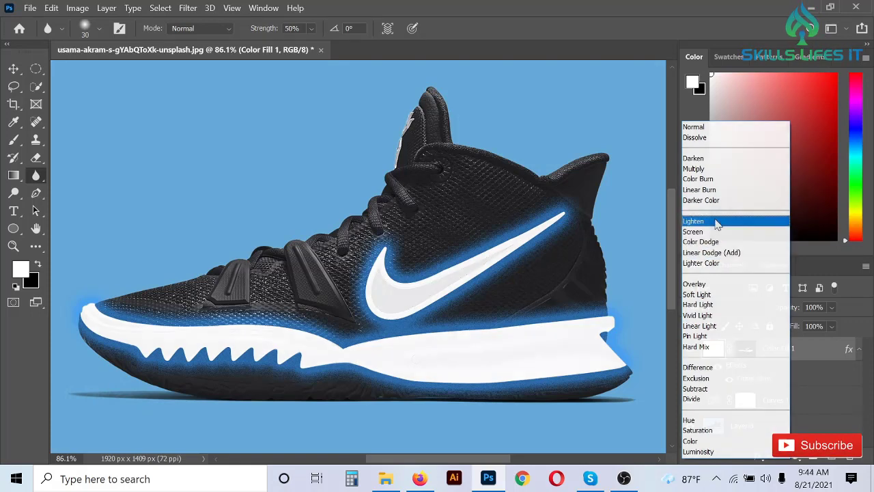
{"action": "left_click", "coordinate": [695, 168]}
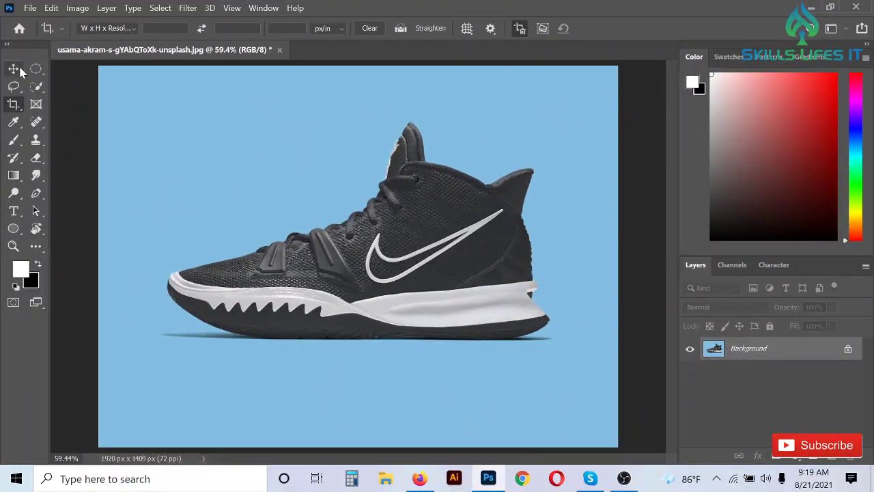
Unlock the Background layer of the shoe photo so it becomes a regular layer.
{"action": "left_click", "coordinate": [14, 68]}
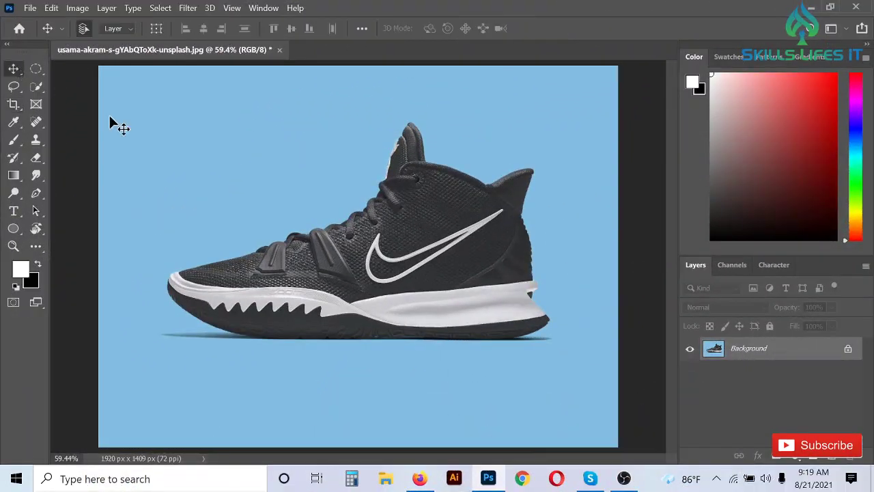
{"action": "scroll", "coordinate": [447, 254], "scroll_direction": "down", "scroll_amount": 1}
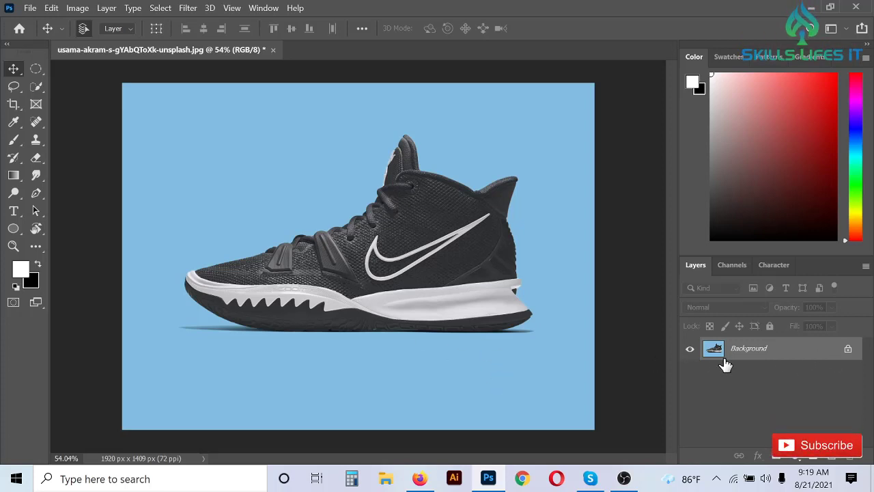
{"action": "left_click", "coordinate": [847, 349]}
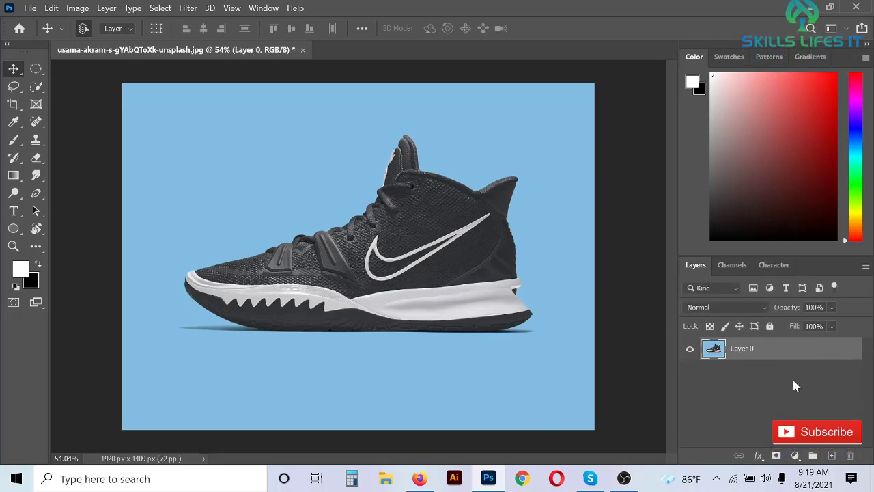
Add a Curves adjustment layer above the photo and pull the middle of the RGB curve slightly down to darken it.
{"action": "left_click", "coordinate": [796, 457]}
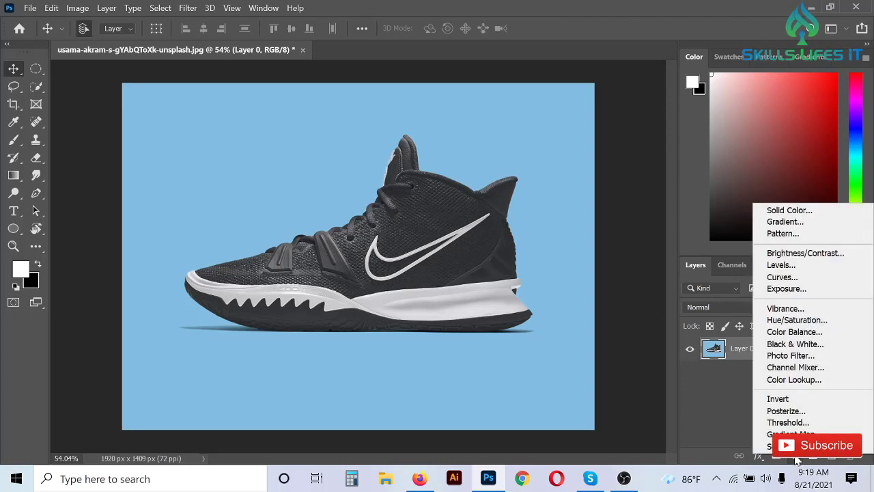
{"action": "left_click", "coordinate": [781, 276]}
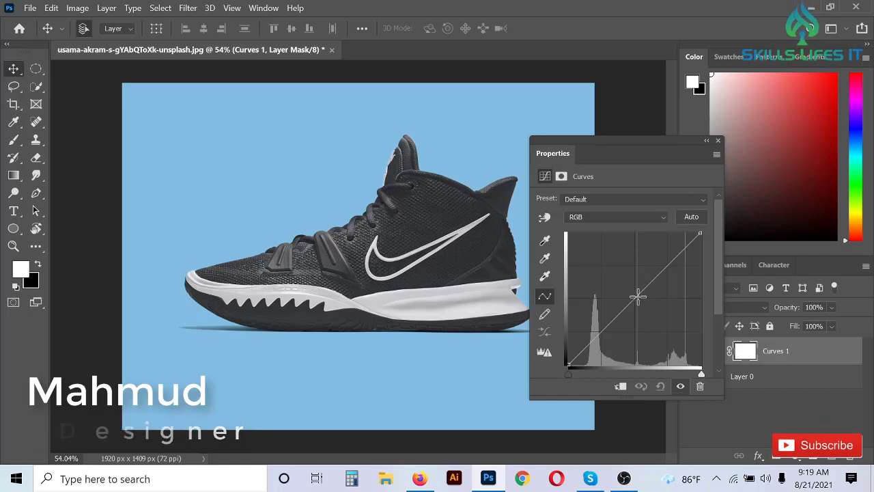
{"action": "mouse_move", "coordinate": [637, 296]}
{"action": "left_mouse_down"}
{"action": "mouse_move", "coordinate": [618, 282]}
{"action": "mouse_move", "coordinate": [644, 302]}
{"action": "left_mouse_up"}
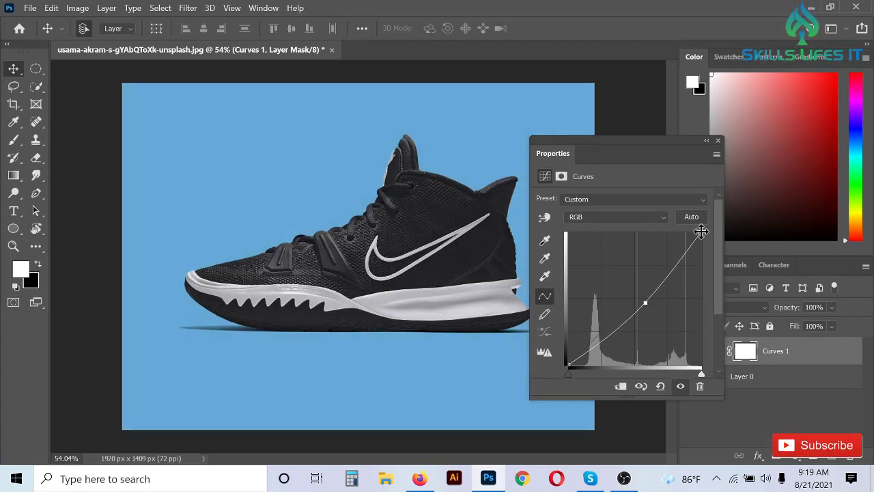
{"action": "mouse_move", "coordinate": [700, 235]}
{"action": "left_mouse_down"}
{"action": "mouse_move", "coordinate": [696, 267]}
{"action": "mouse_move", "coordinate": [700, 232]}
{"action": "left_mouse_up"}
{"action": "left_click", "coordinate": [719, 140]}
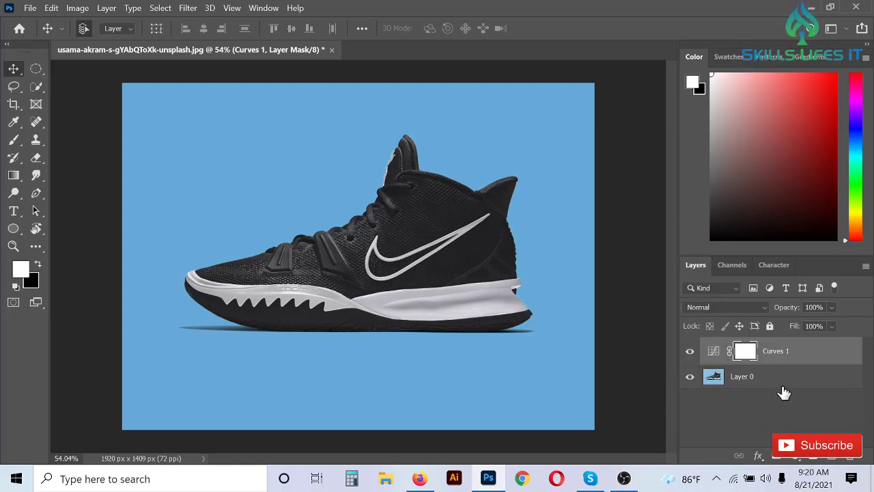
Add a white (ffffff) Solid Color fill layer above the Curves adjustment.
{"action": "left_click", "coordinate": [794, 456]}
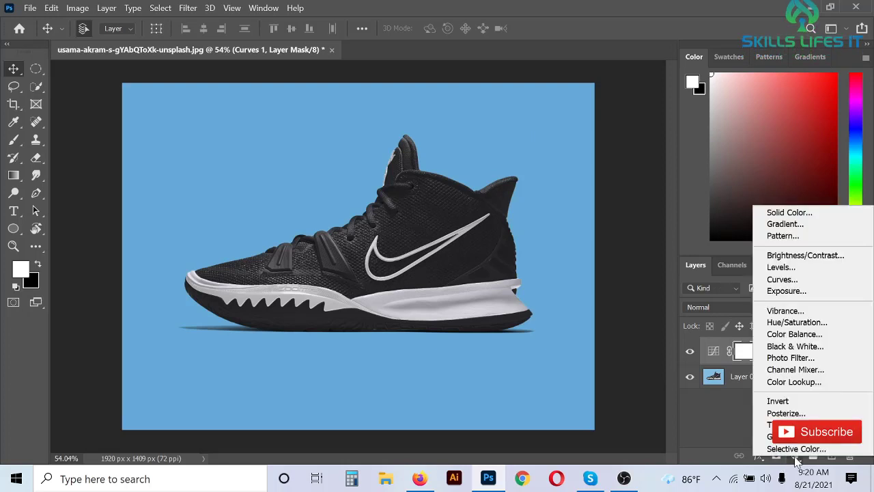
{"action": "left_click", "coordinate": [712, 426]}
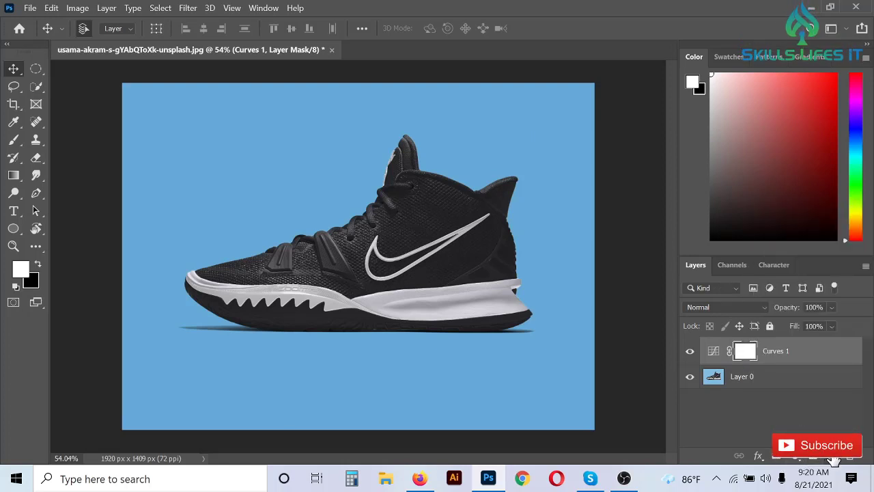
{"action": "left_click", "coordinate": [832, 456]}
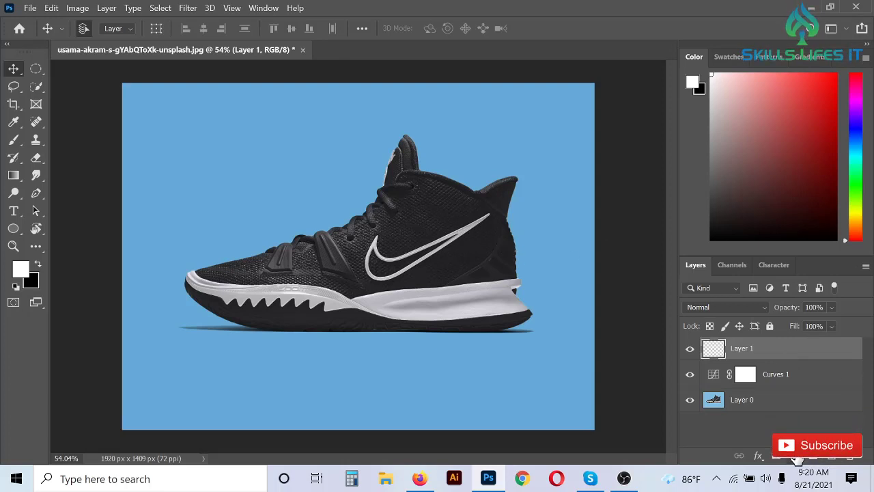
{"action": "left_click", "coordinate": [795, 456]}
{"action": "left_click", "coordinate": [805, 208]}
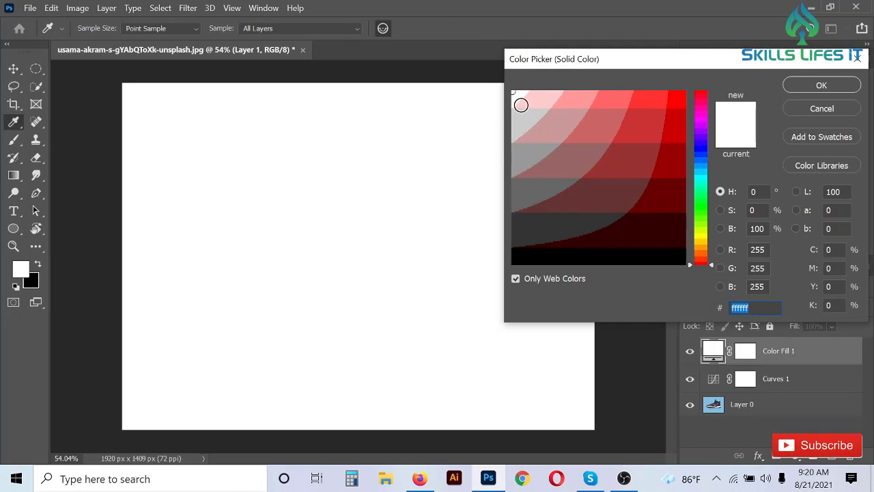
{"action": "left_click", "coordinate": [840, 89]}
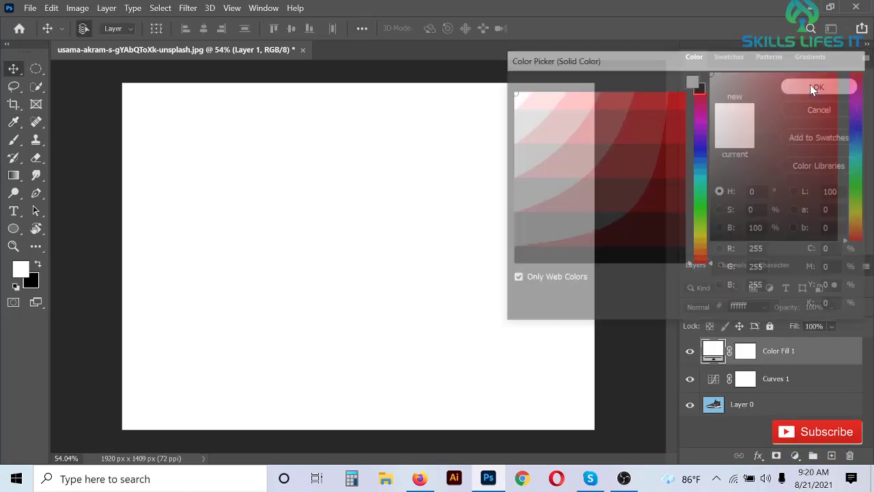
Invert the white color fill layer's mask to black to hide the fill over the shoe.
{"action": "left_click", "coordinate": [745, 354]}
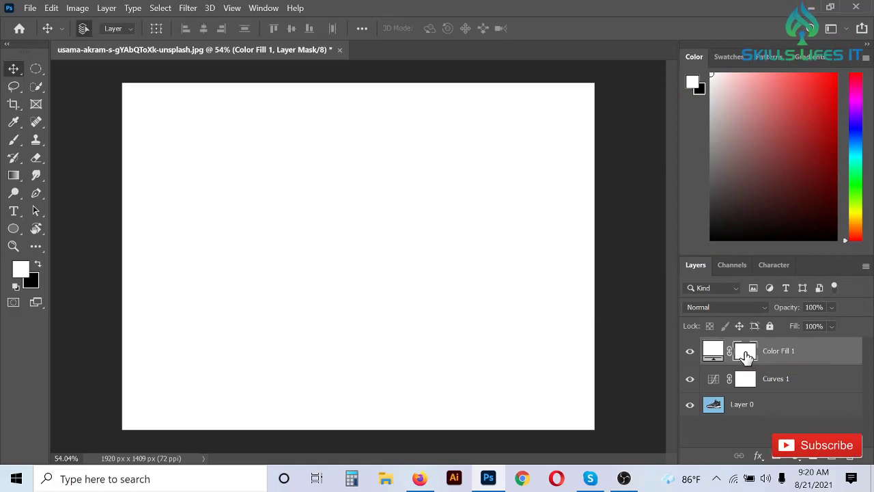
{"action": "key", "text": "ctrl+i"}
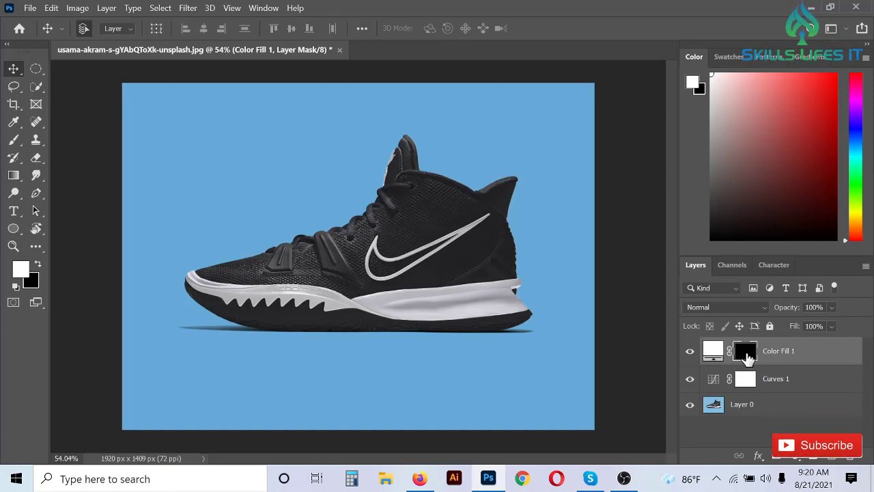
{"action": "scroll", "coordinate": [249, 291], "scroll_direction": "up", "scroll_amount": 3}
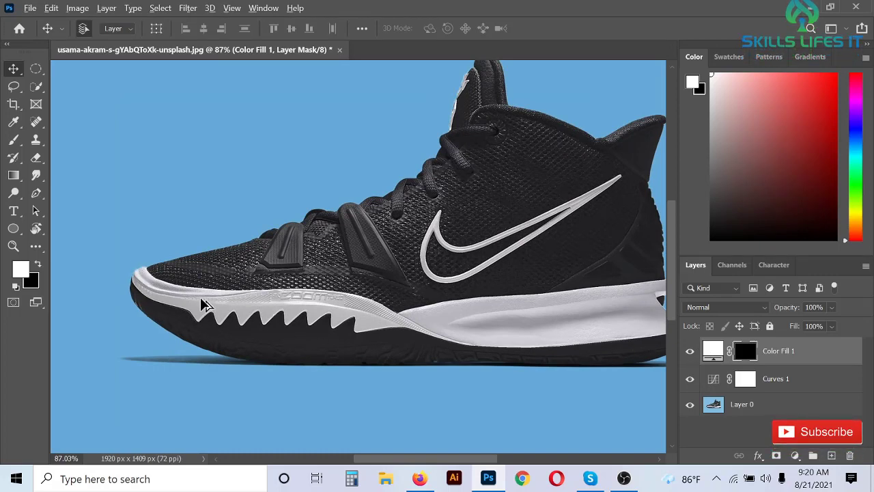
{"action": "scroll", "coordinate": [205, 302], "scroll_direction": "down", "scroll_amount": 1}
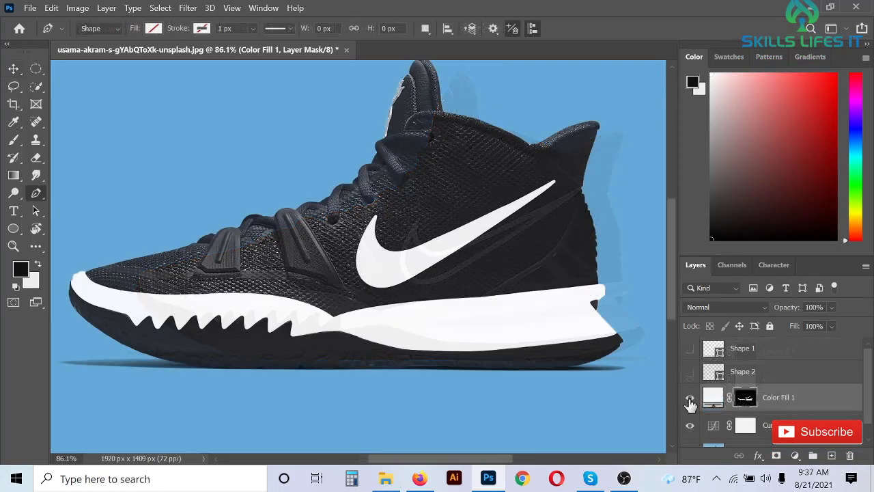
Hide the Color Fill 1 layer and check the Pen tool's Shape mode, fill and stroke options.
{"action": "left_click", "coordinate": [690, 399]}
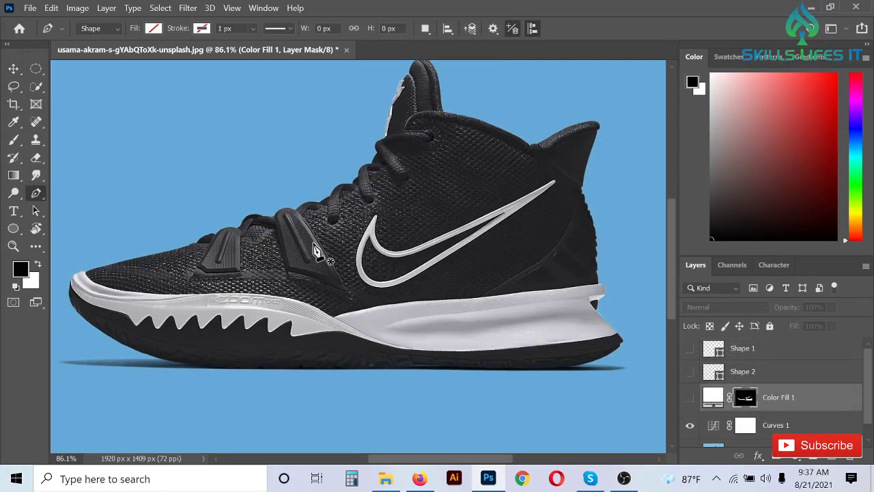
{"action": "right_click", "coordinate": [32, 198]}
{"action": "left_click", "coordinate": [95, 197]}
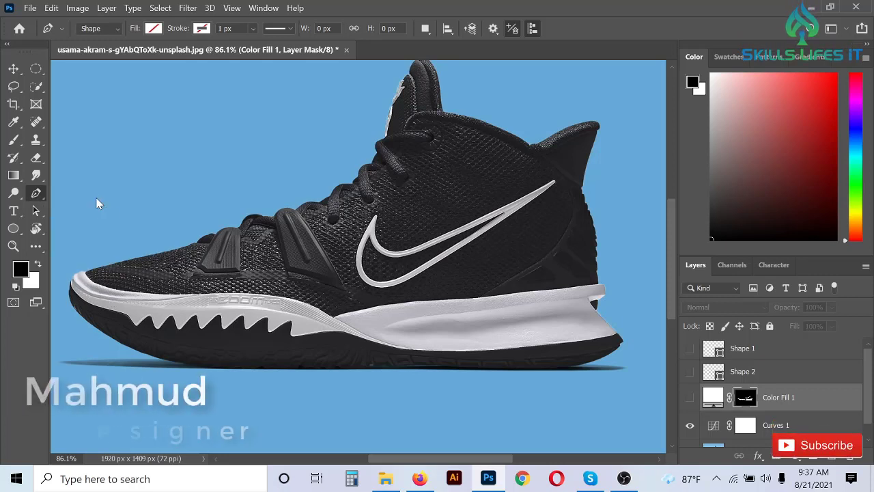
{"action": "left_click", "coordinate": [95, 28]}
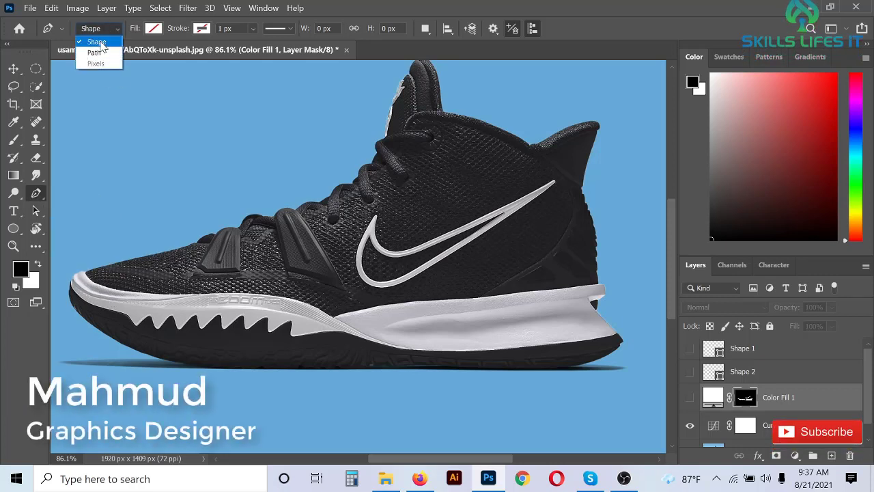
{"action": "left_click", "coordinate": [93, 34]}
{"action": "left_click", "coordinate": [154, 29]}
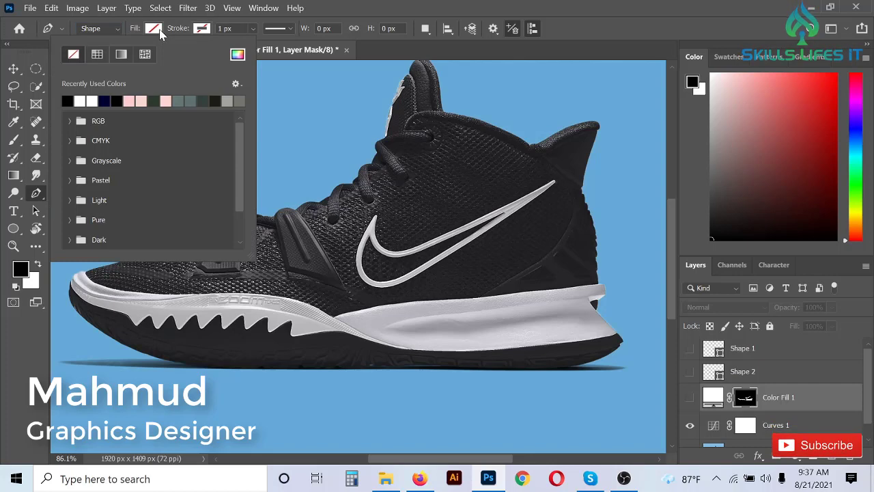
{"action": "left_click", "coordinate": [202, 31]}
{"action": "left_click", "coordinate": [203, 30]}
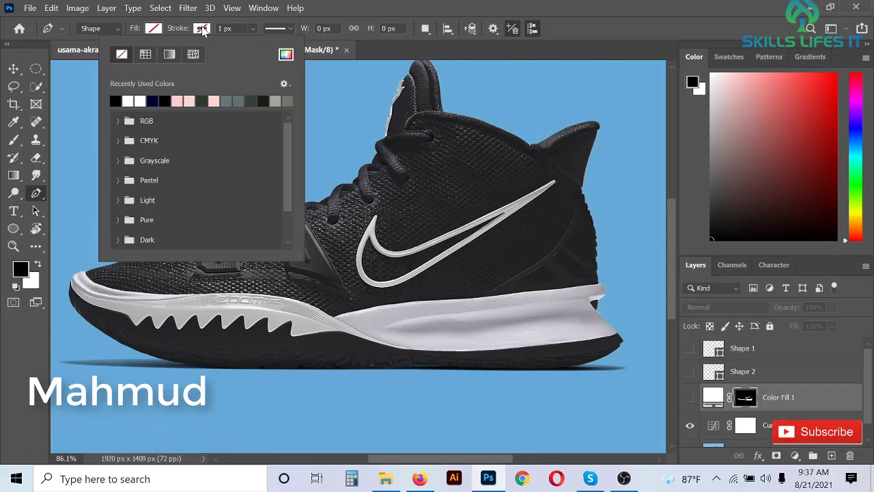
{"action": "left_click", "coordinate": [203, 30]}
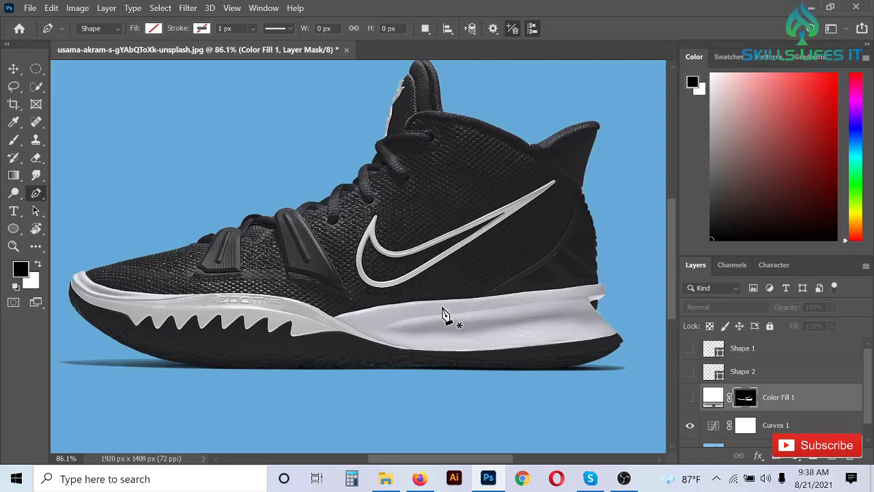
Show the Color Fill 1 layer again and examine the white swoosh and midsole up close.
{"action": "left_click", "coordinate": [691, 399]}
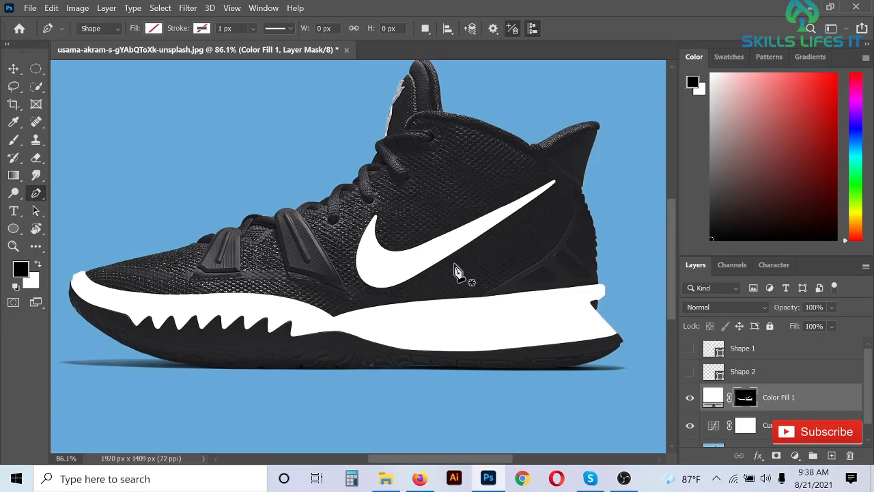
{"action": "scroll", "coordinate": [415, 259], "scroll_direction": "up", "scroll_amount": 2}
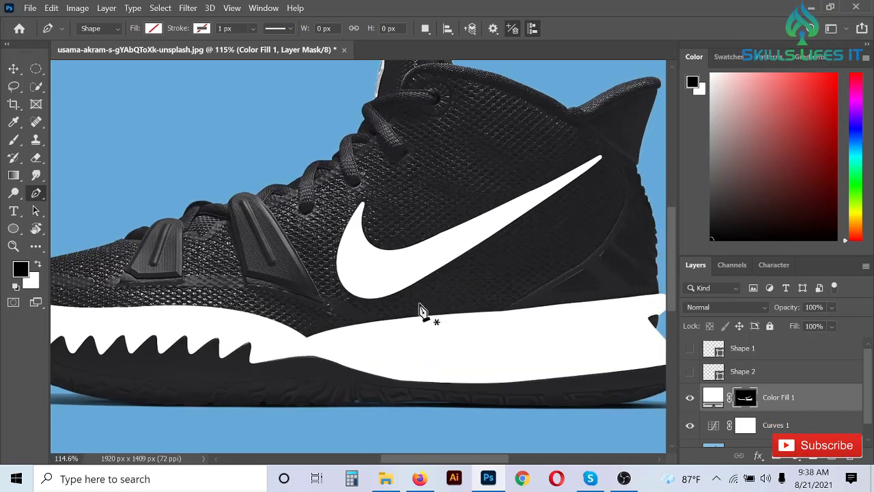
{"action": "scroll", "coordinate": [424, 308], "scroll_direction": "down", "scroll_amount": 1}
{"action": "scroll", "coordinate": [412, 360], "scroll_direction": "up", "scroll_amount": 1}
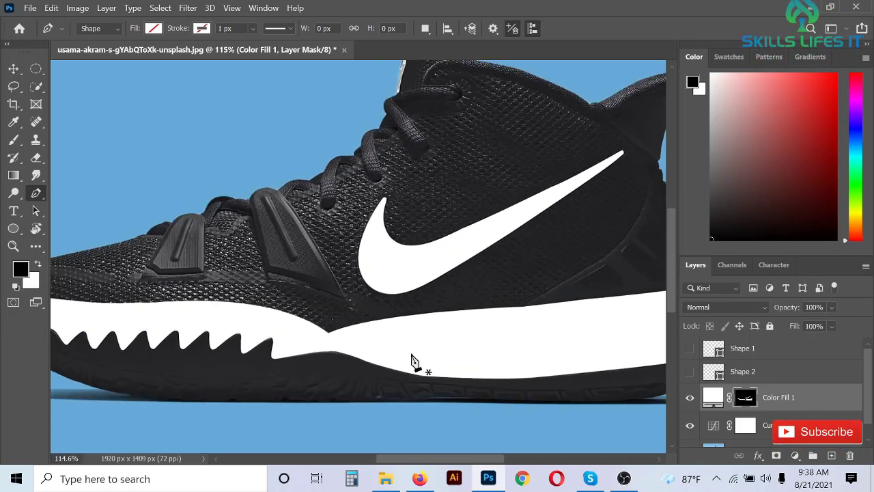
Delete the two hidden shape layers, Shape 2 and Shape 1, above the color fill.
{"action": "left_click", "coordinate": [765, 370]}
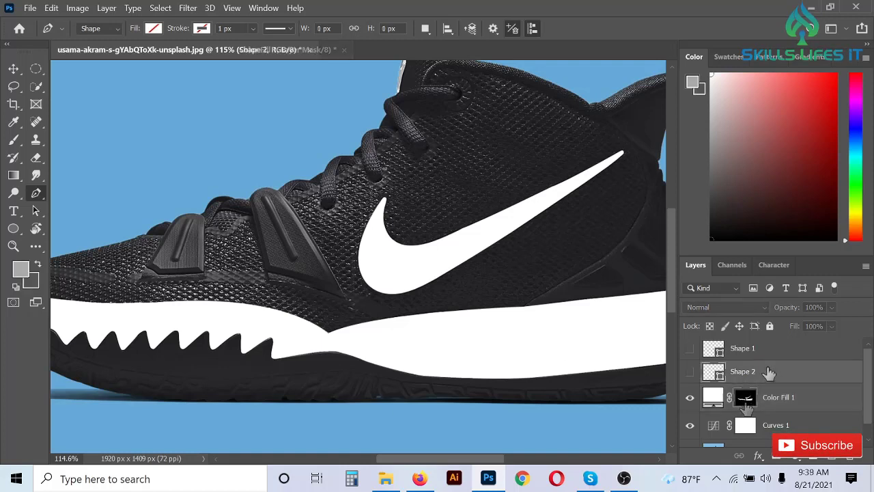
{"action": "key", "text": "x"}
{"action": "key", "text": "Delete"}
{"action": "left_click", "coordinate": [755, 347]}
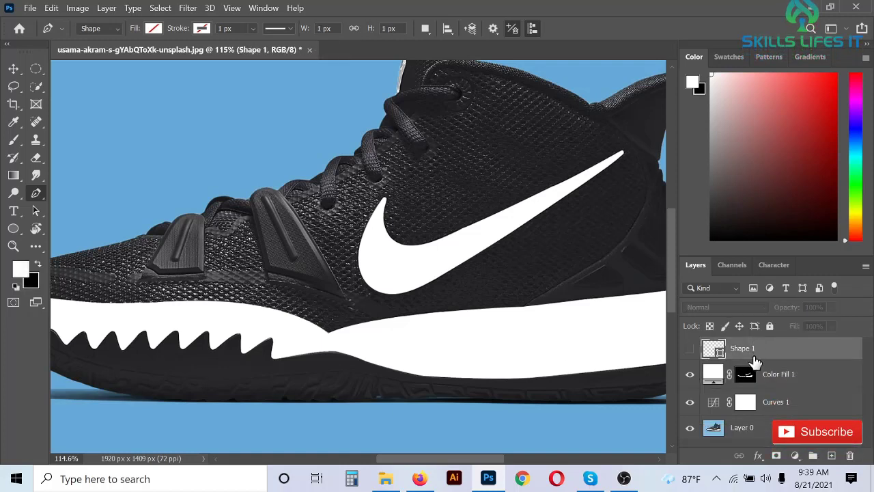
{"action": "key", "text": "Delete"}
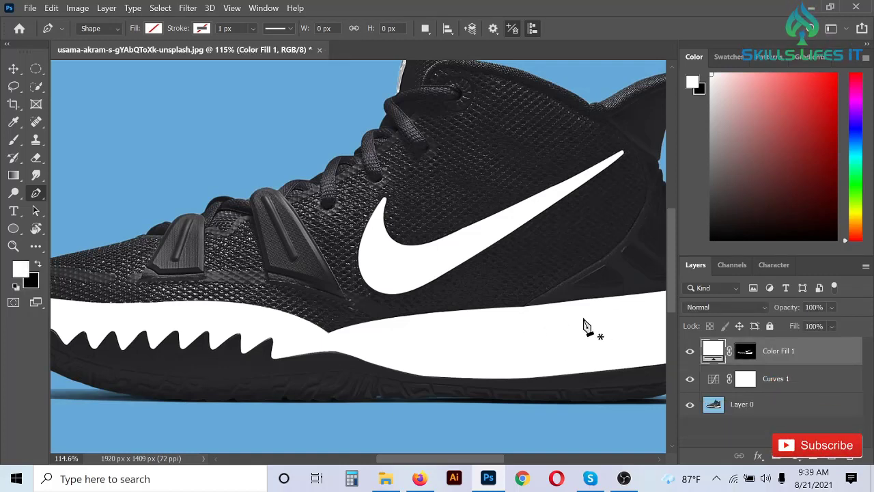
{"action": "scroll", "coordinate": [591, 354], "scroll_direction": "down", "scroll_amount": 2}
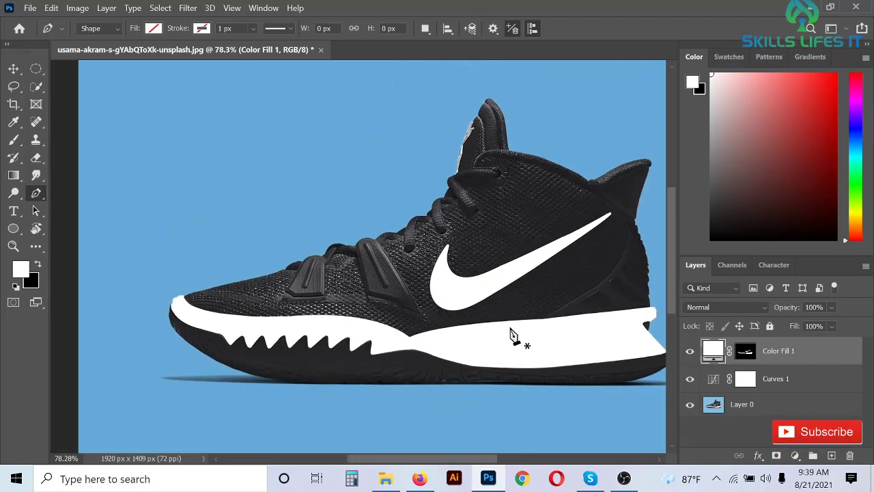
Switch to the Blur tool and rasterize the Color Fill 1 layer so it can be retouched.
{"action": "left_click", "coordinate": [15, 163]}
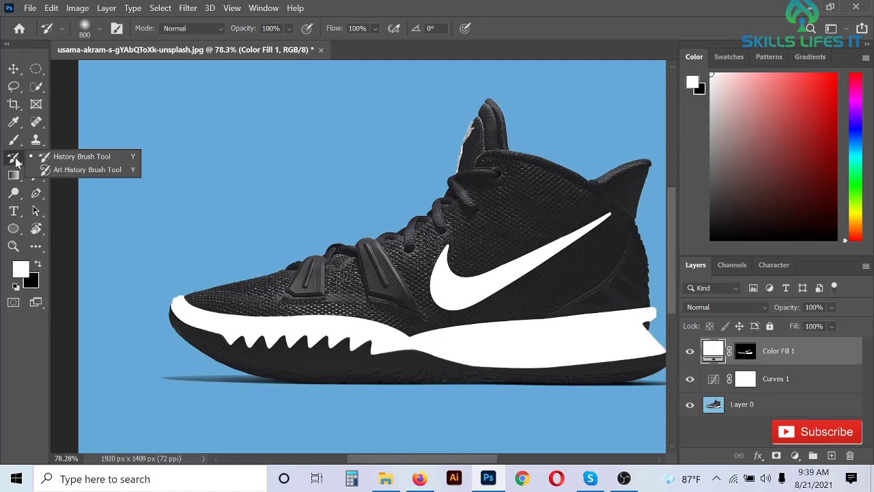
{"action": "left_click", "coordinate": [15, 142]}
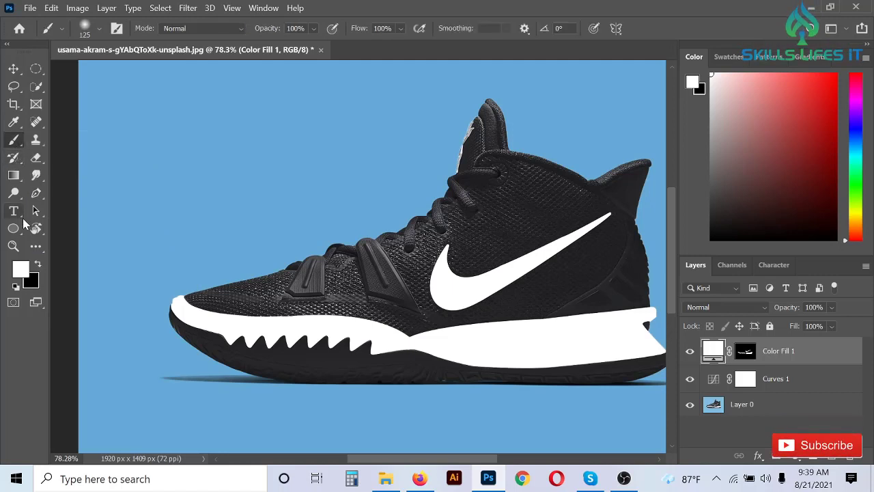
{"action": "left_click", "coordinate": [14, 231]}
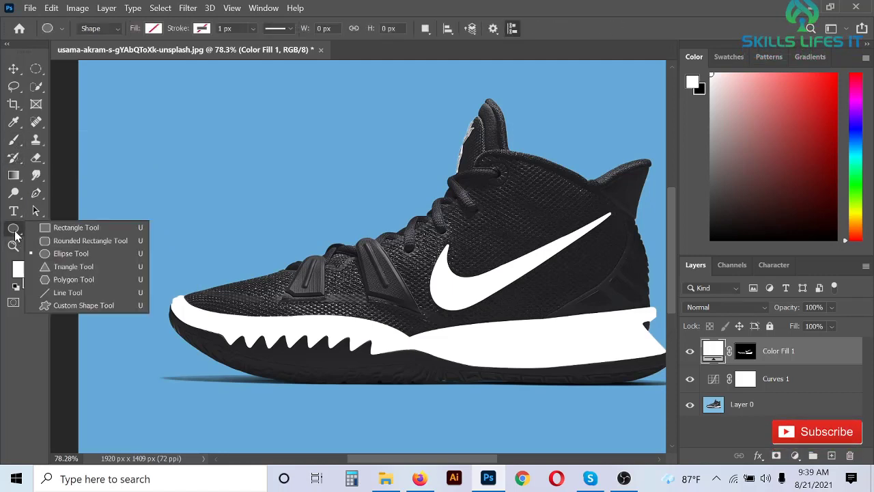
{"action": "left_click", "coordinate": [12, 195]}
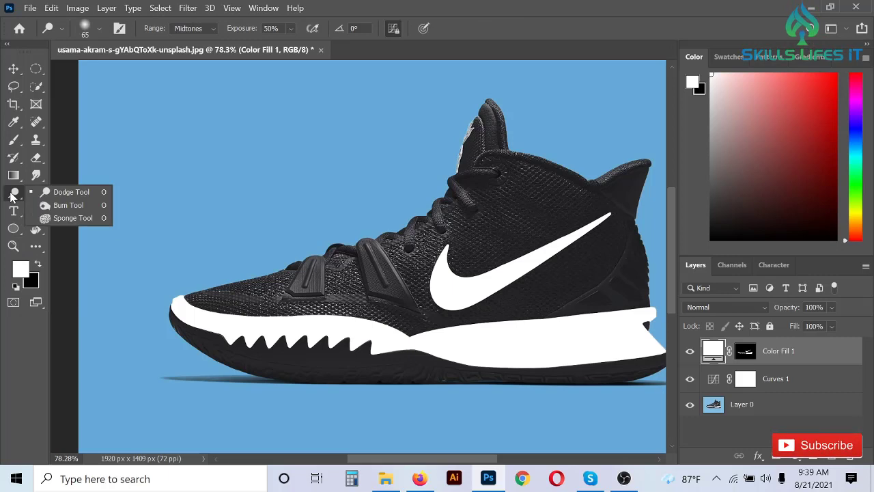
{"action": "left_click", "coordinate": [38, 158]}
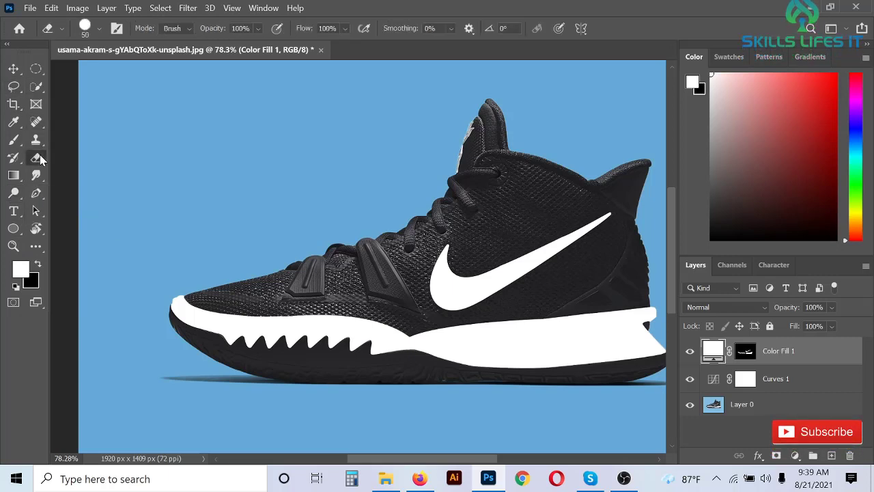
{"action": "left_click", "coordinate": [40, 160]}
{"action": "left_click", "coordinate": [36, 178]}
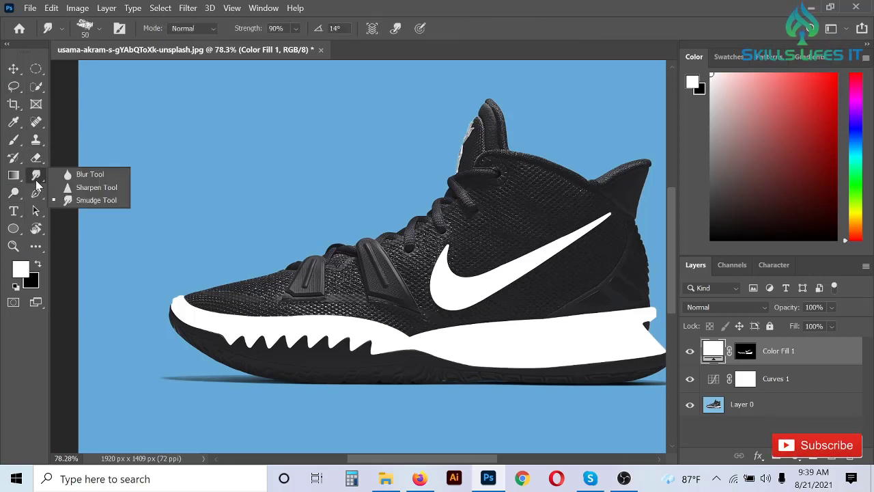
{"action": "left_click", "coordinate": [102, 178]}
{"action": "scroll", "coordinate": [307, 358], "scroll_direction": "up", "scroll_amount": 5}
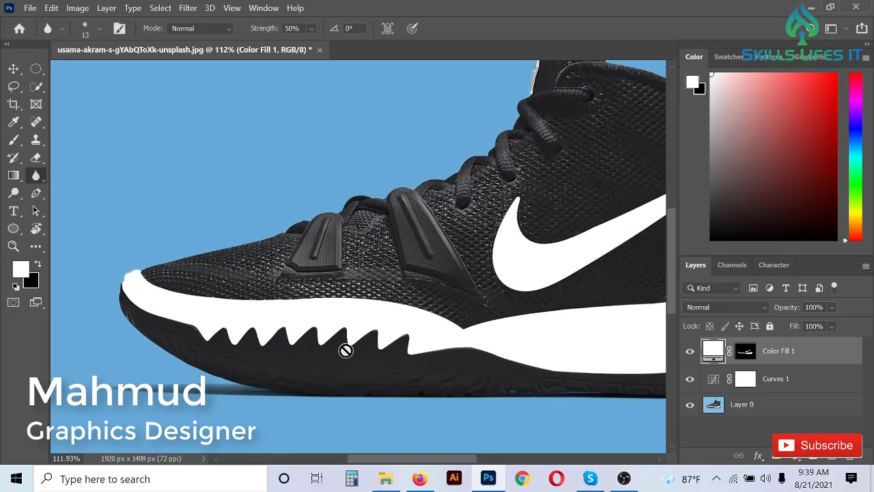
{"action": "scroll", "coordinate": [239, 327], "scroll_direction": "up", "scroll_amount": 2}
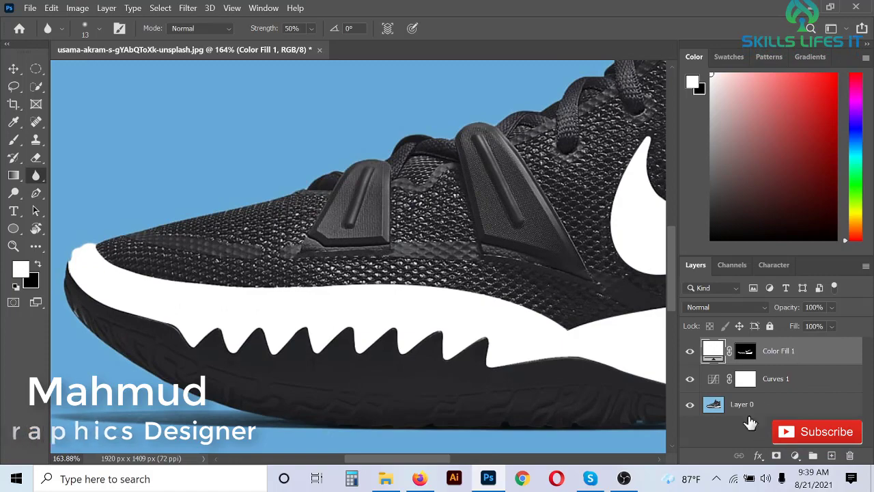
{"action": "left_click", "coordinate": [308, 331]}
{"action": "left_click", "coordinate": [422, 203]}
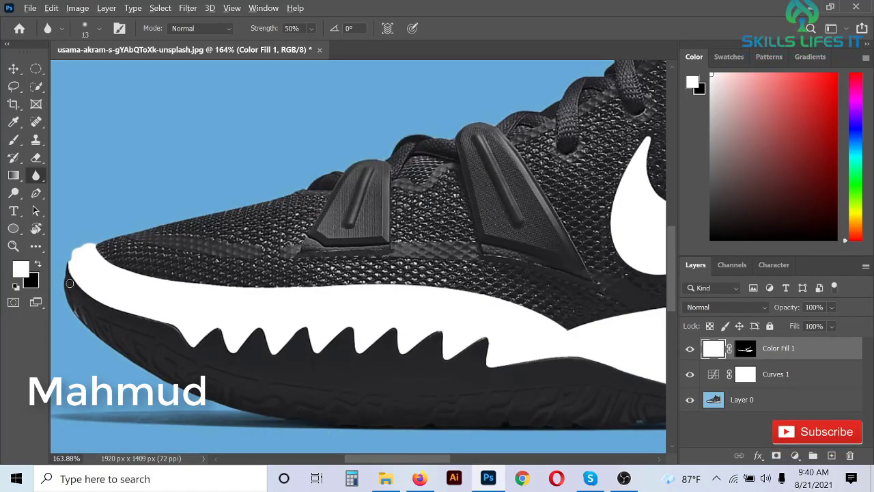
Enlarge the blur brush to 30 px and soften the edges of the white midsole at 50% strength.
{"action": "scroll", "coordinate": [69, 283], "scroll_direction": "up", "scroll_amount": 3}
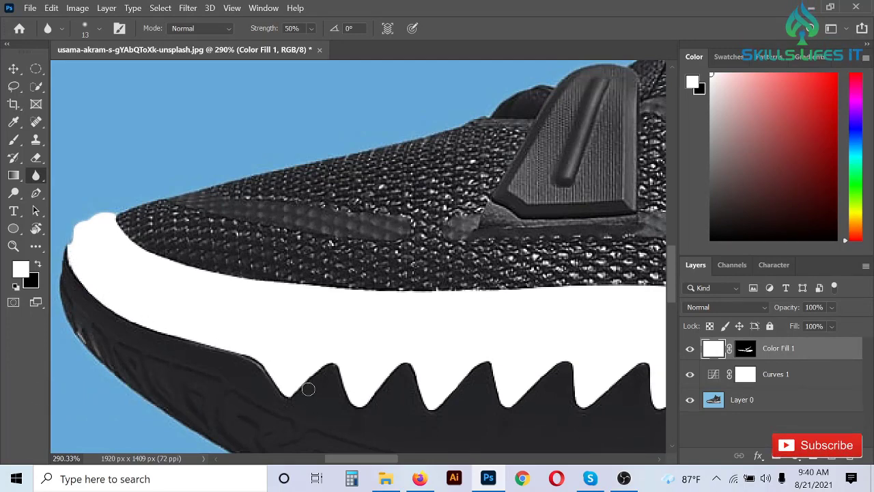
{"action": "scroll", "coordinate": [193, 312], "scroll_direction": "down", "scroll_amount": 3}
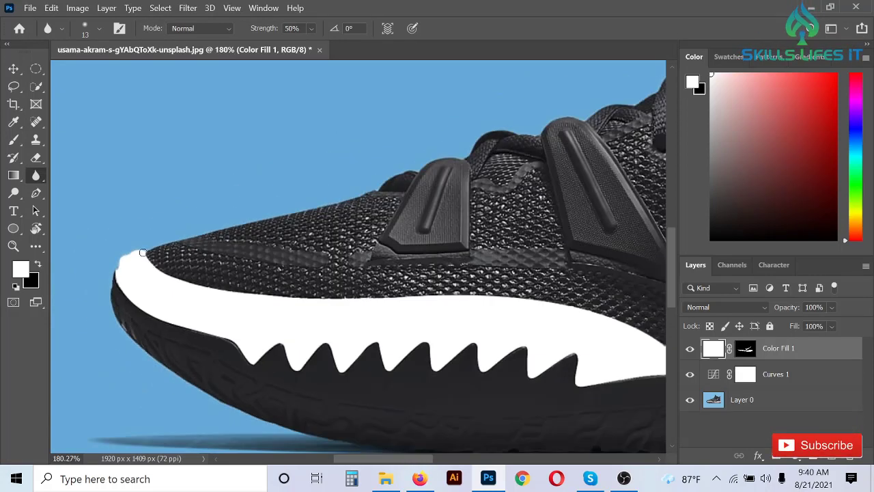
{"action": "key", "text": "bracketright"}
{"action": "key", "text": "bracketright"}
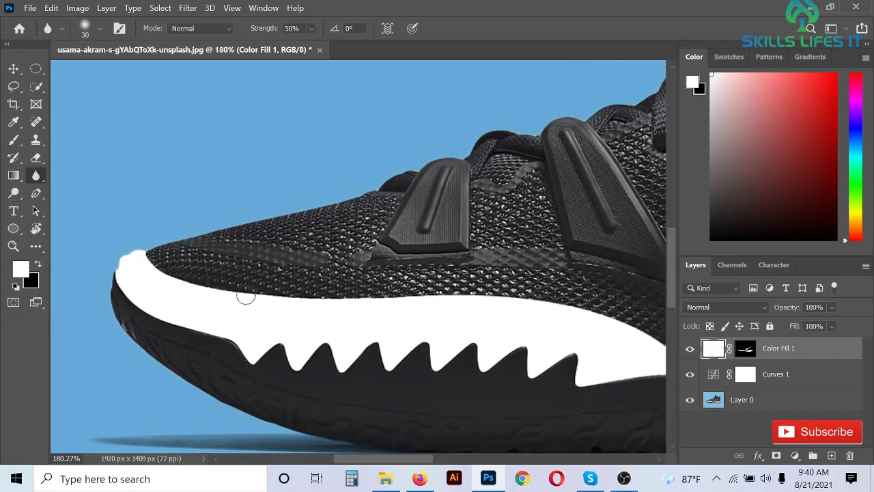
{"action": "scroll", "coordinate": [189, 244], "scroll_direction": "down", "scroll_amount": 2}
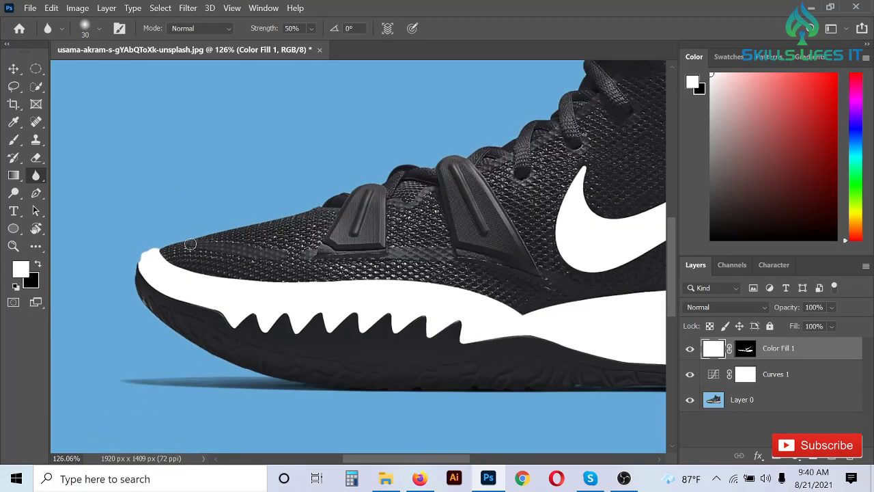
{"action": "scroll", "coordinate": [189, 244], "scroll_direction": "down", "scroll_amount": 1}
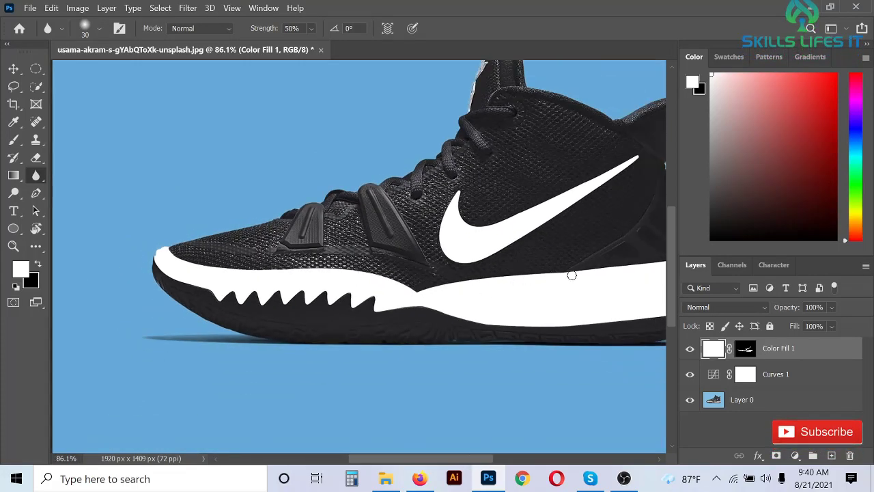
{"action": "scroll", "coordinate": [197, 328], "scroll_direction": "down", "scroll_amount": 1}
{"action": "scroll", "coordinate": [447, 294], "scroll_direction": "up", "scroll_amount": 1}
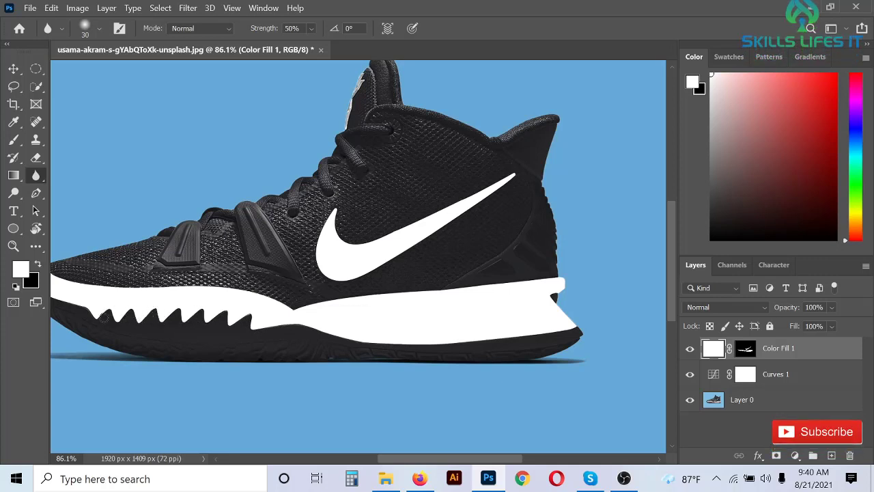
Soften the edges of the white swoosh with the Blur tool at 30 px.
{"action": "scroll", "coordinate": [299, 222], "scroll_direction": "up", "scroll_amount": 3}
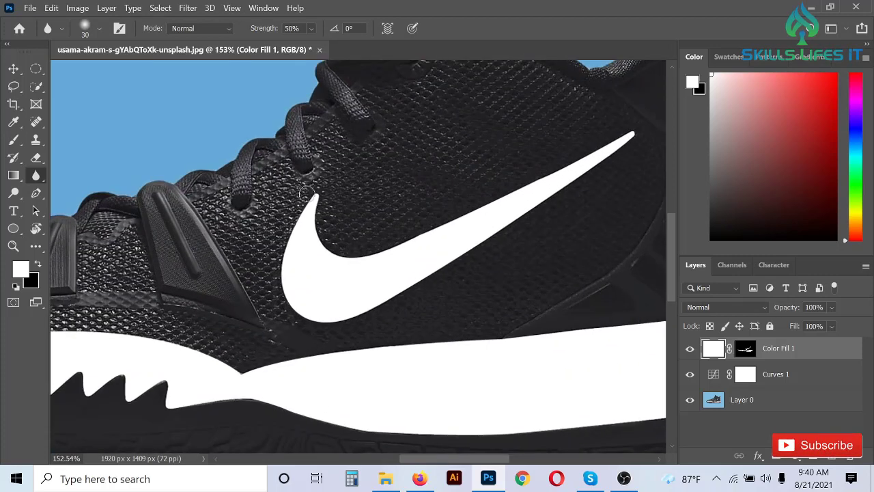
{"action": "mouse_move", "coordinate": [282, 259]}
{"action": "left_mouse_down"}
{"action": "mouse_move", "coordinate": [285, 306]}
{"action": "mouse_move", "coordinate": [302, 316]}
{"action": "mouse_move", "coordinate": [384, 305]}
{"action": "mouse_move", "coordinate": [597, 172]}
{"action": "mouse_move", "coordinate": [634, 133]}
{"action": "mouse_move", "coordinate": [366, 252]}
{"action": "mouse_move", "coordinate": [333, 245]}
{"action": "mouse_move", "coordinate": [318, 221]}
{"action": "mouse_move", "coordinate": [319, 197]}
{"action": "left_mouse_up"}
{"action": "scroll", "coordinate": [367, 249], "scroll_direction": "down", "scroll_amount": 5}
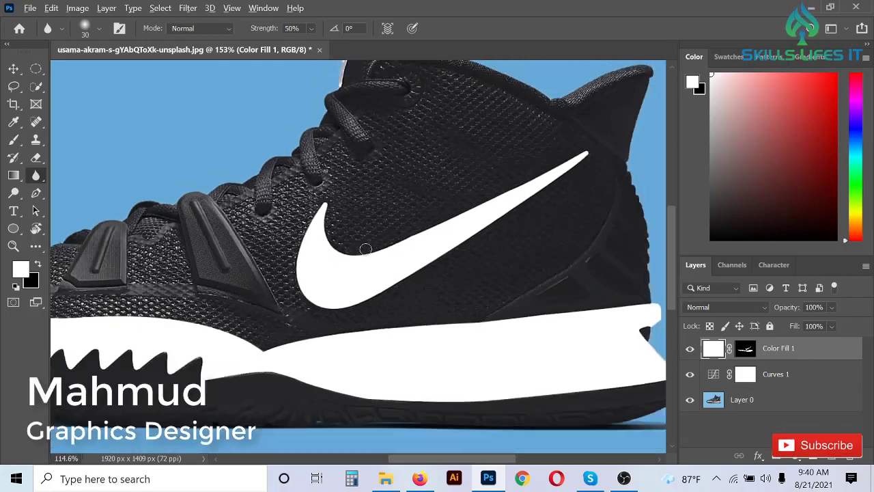
{"action": "scroll", "coordinate": [397, 265], "scroll_direction": "down", "scroll_amount": 3}
{"action": "scroll", "coordinate": [328, 306], "scroll_direction": "down", "scroll_amount": 1}
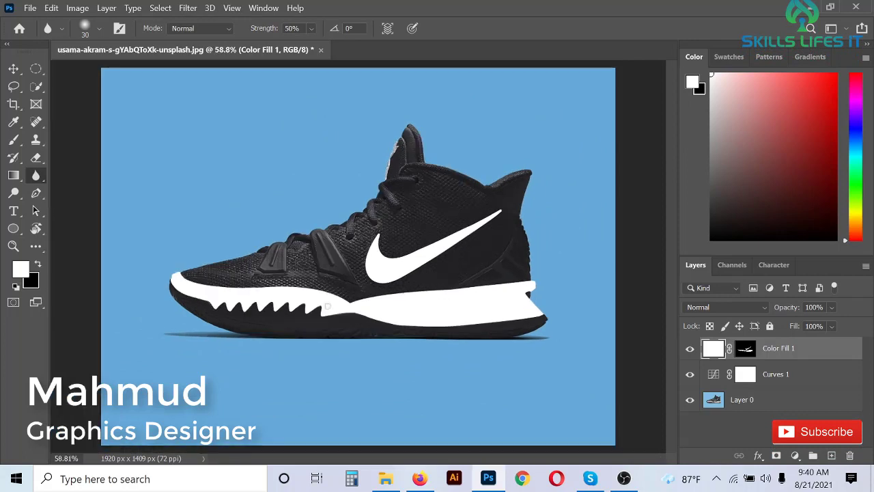
Add an Outer Glow layer style to Color Fill 1, keeping the shoe in view beside the settings.
{"action": "right_click", "coordinate": [715, 353]}
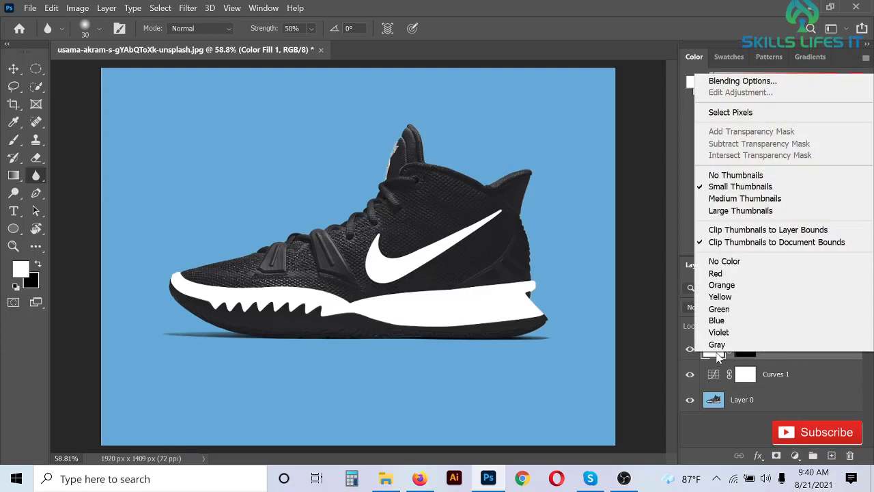
{"action": "left_click", "coordinate": [749, 81]}
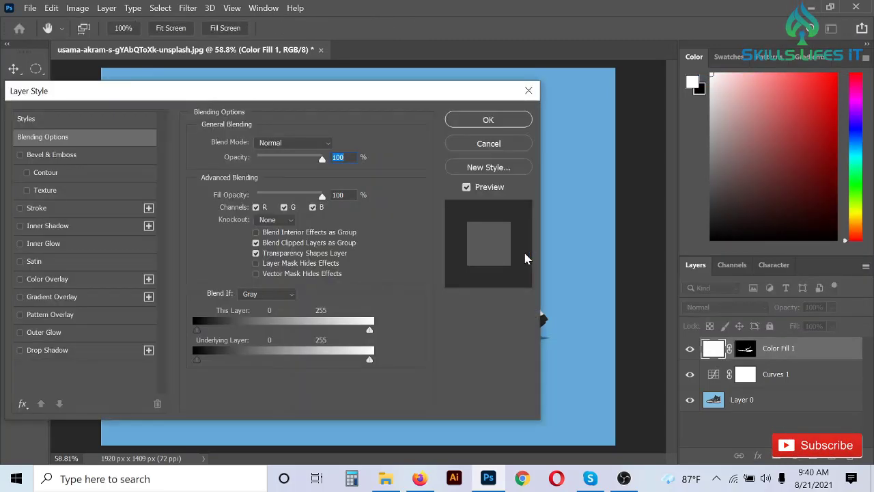
{"action": "left_click_drag", "start_coordinate": [280, 97], "coordinate": [707, 101]}
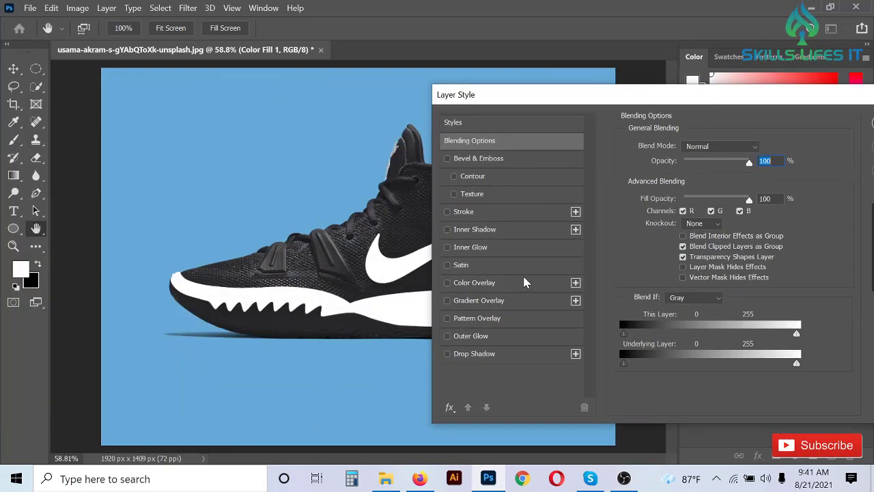
{"action": "left_click", "coordinate": [474, 336]}
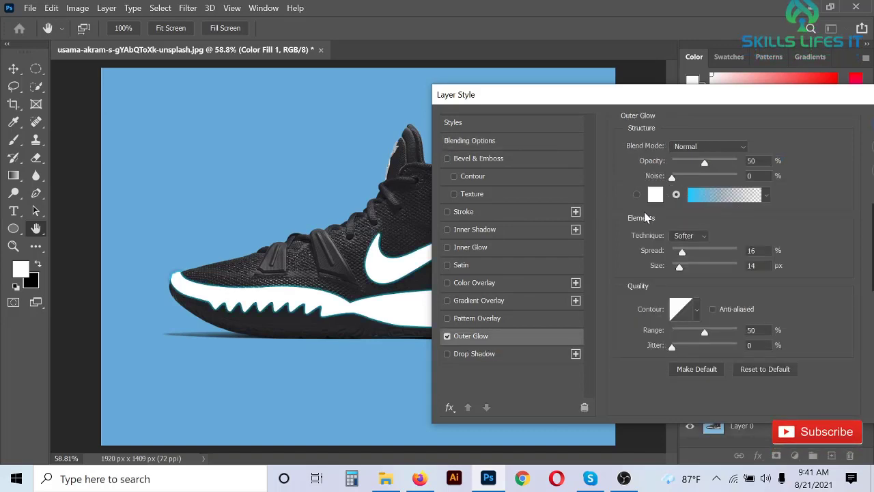
Set the outer glow to a solid blue, 0099ff, with 64% opacity.
{"action": "left_click", "coordinate": [655, 195]}
{"action": "left_click_drag", "start_coordinate": [707, 169], "coordinate": [708, 140]}
{"action": "left_click", "coordinate": [682, 93]}
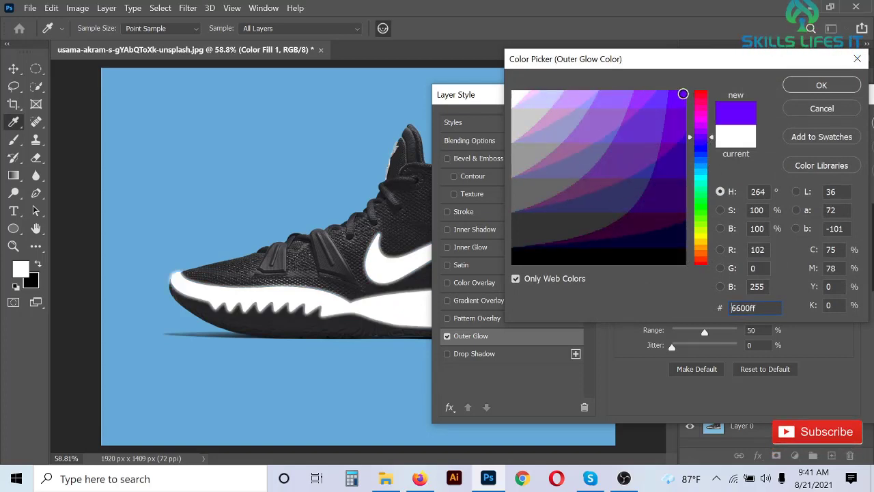
{"action": "left_click", "coordinate": [667, 104]}
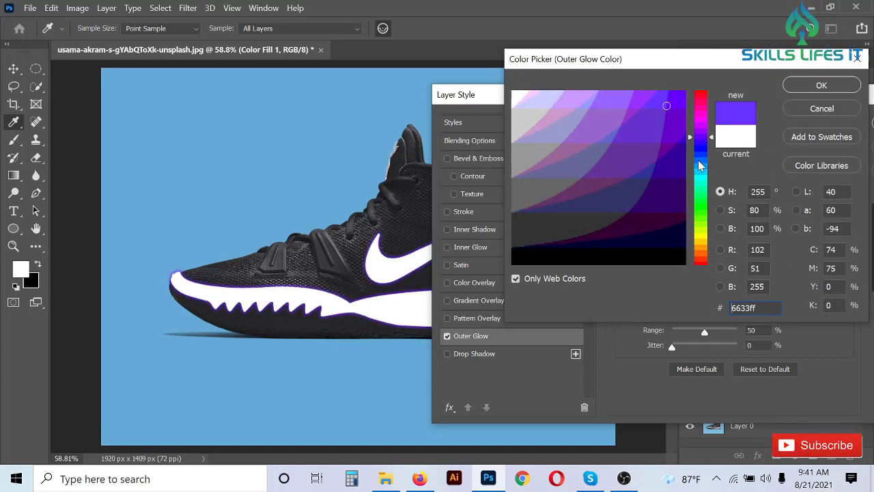
{"action": "left_click", "coordinate": [701, 163]}
{"action": "left_click", "coordinate": [668, 102]}
{"action": "left_click_drag", "start_coordinate": [668, 102], "coordinate": [680, 92]}
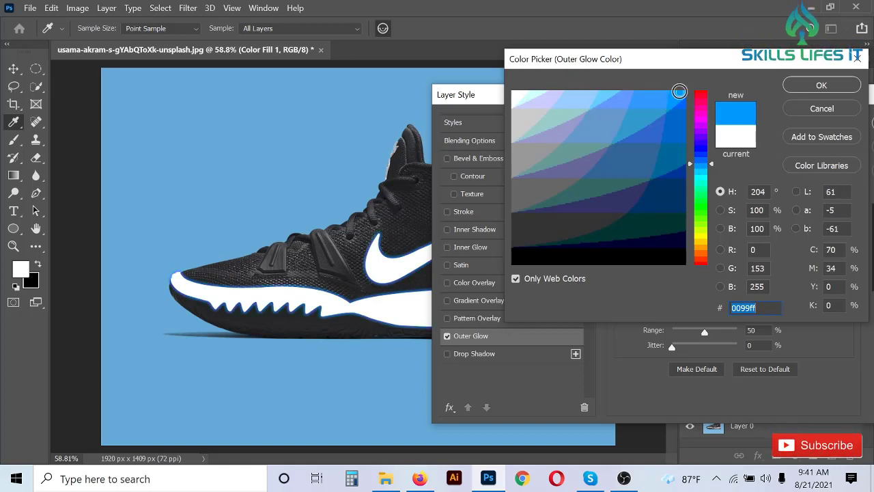
{"action": "left_click", "coordinate": [790, 89]}
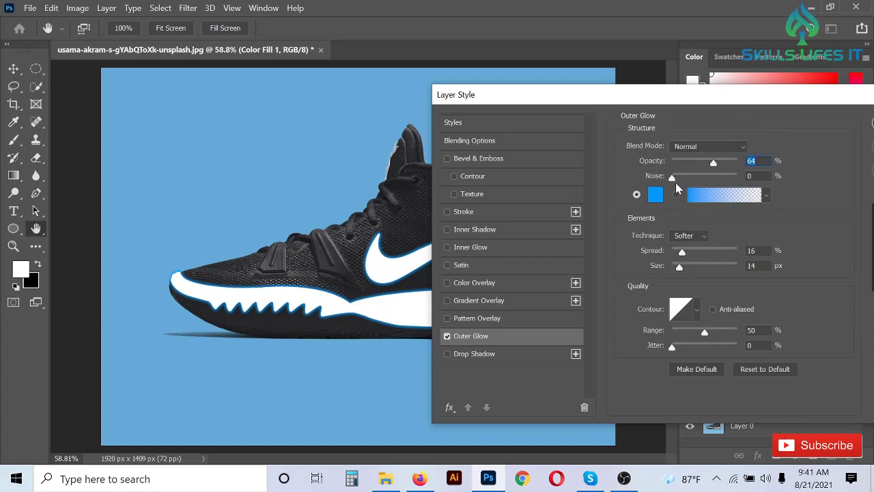
Adjust the outer glow to 33% noise, 23% spread and a size of 51 px.
{"action": "left_click_drag", "start_coordinate": [672, 179], "coordinate": [681, 179]}
{"action": "left_click_drag", "start_coordinate": [685, 256], "coordinate": [696, 271]}
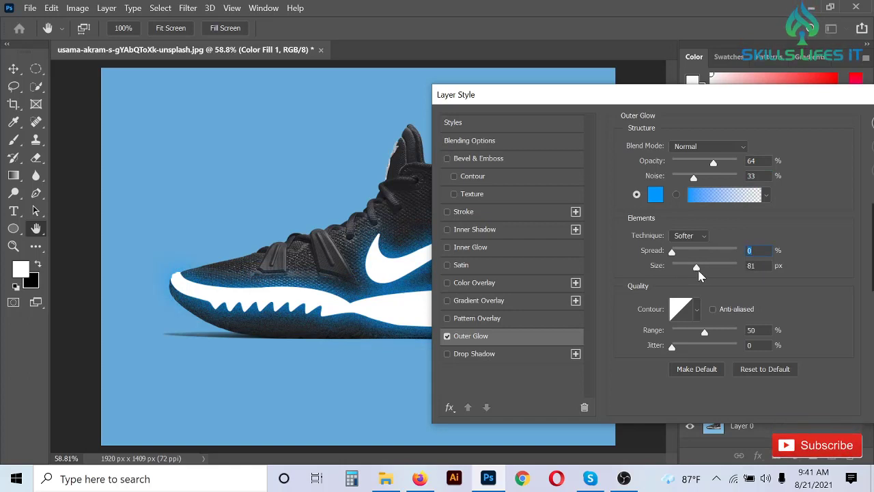
{"action": "left_click_drag", "start_coordinate": [708, 274], "coordinate": [695, 253]}
{"action": "left_click_drag", "start_coordinate": [749, 262], "coordinate": [695, 266]}
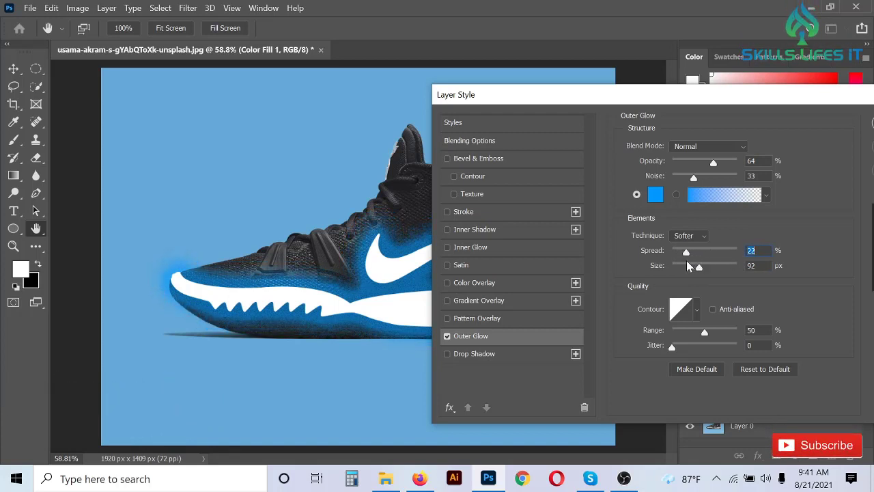
{"action": "left_click_drag", "start_coordinate": [698, 266], "coordinate": [688, 250]}
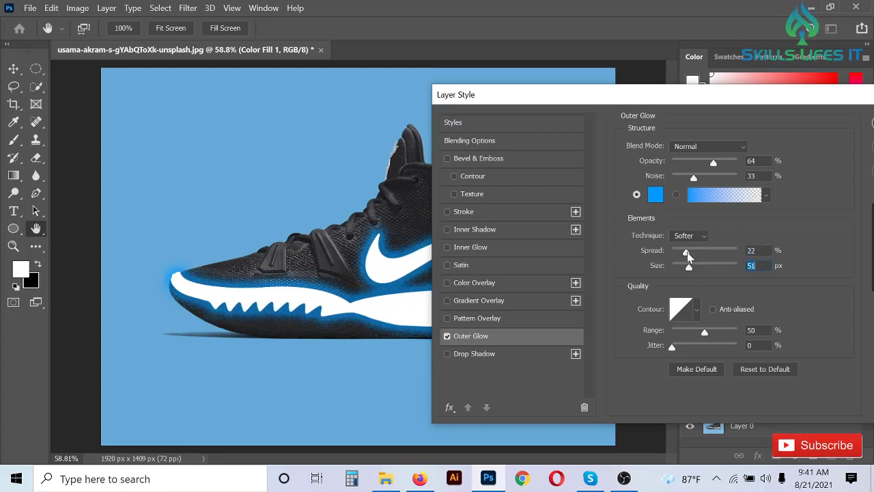
Try several blue shades for the outer glow and apply 3399ff.
{"action": "left_click", "coordinate": [657, 196]}
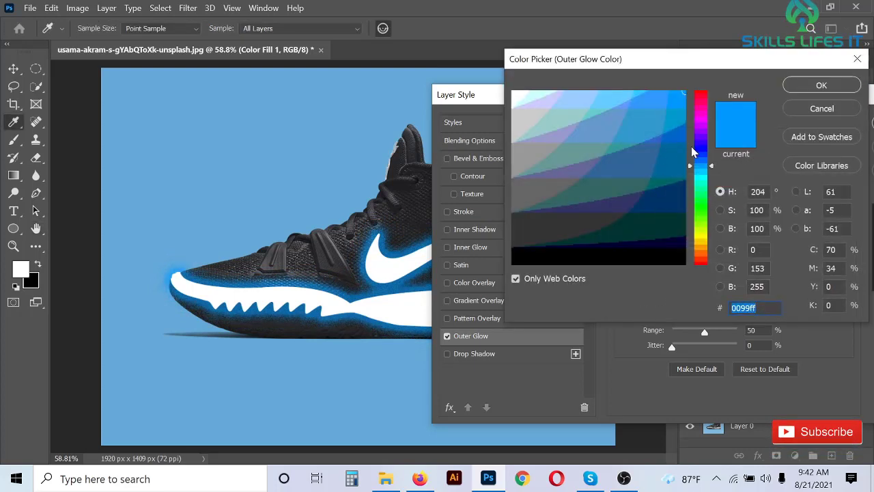
{"action": "left_click", "coordinate": [617, 97]}
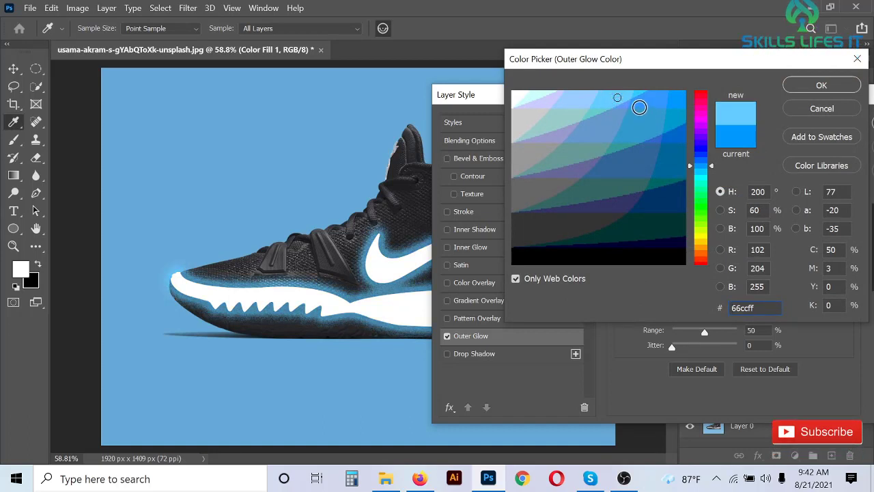
{"action": "left_click", "coordinate": [633, 122]}
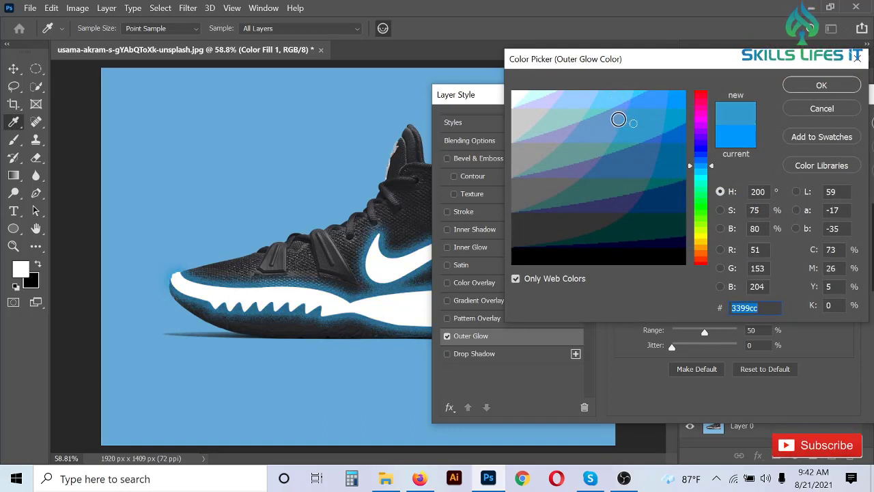
{"action": "left_click", "coordinate": [618, 120]}
{"action": "left_click", "coordinate": [629, 104]}
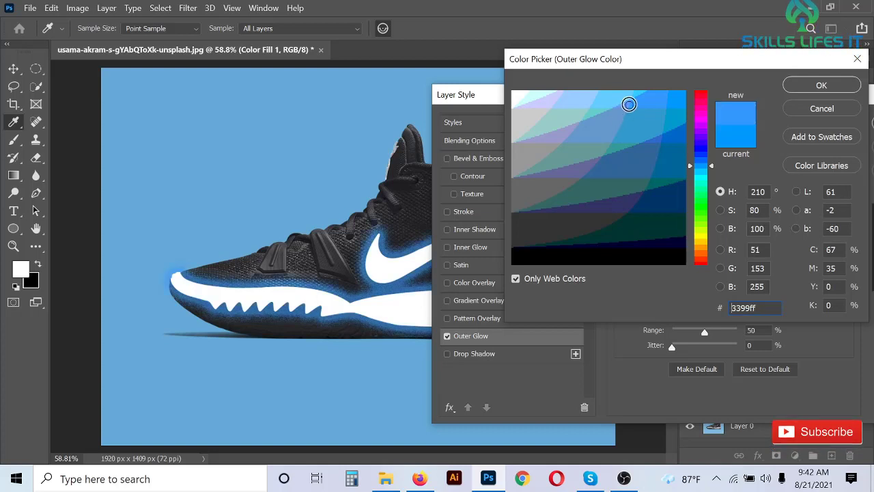
{"action": "left_click", "coordinate": [633, 104]}
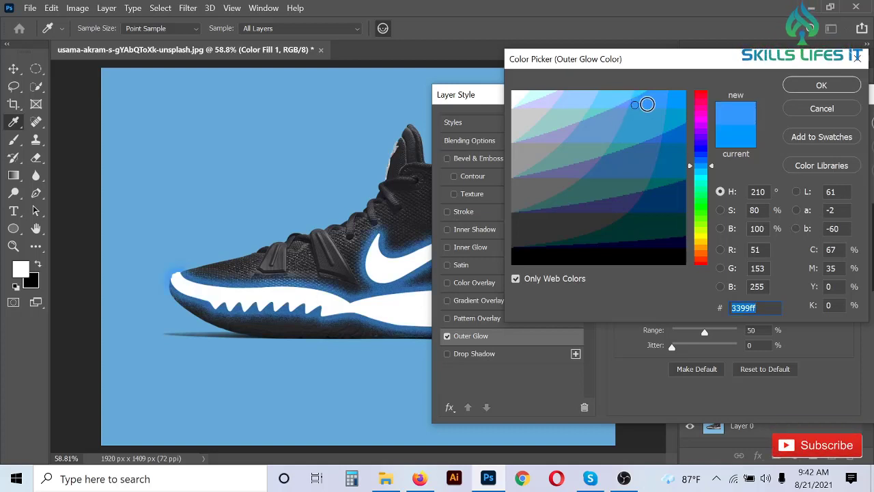
{"action": "left_click", "coordinate": [808, 89]}
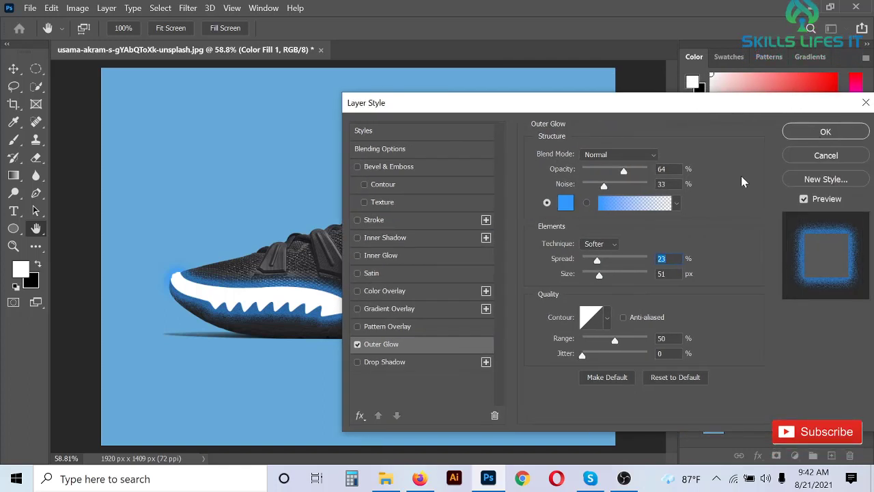
Try the Cone, Cone - Inverted, Cove - Deep, Cove - Shallow, Gaussian and Half Round contours on the outer glow.
{"action": "left_click_drag", "start_coordinate": [691, 106], "coordinate": [780, 90]}
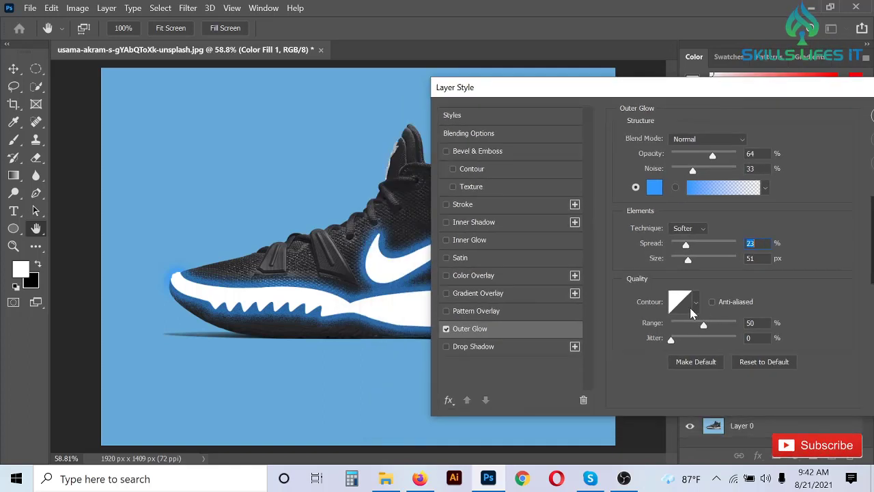
{"action": "left_click", "coordinate": [694, 304]}
{"action": "left_click", "coordinate": [639, 358]}
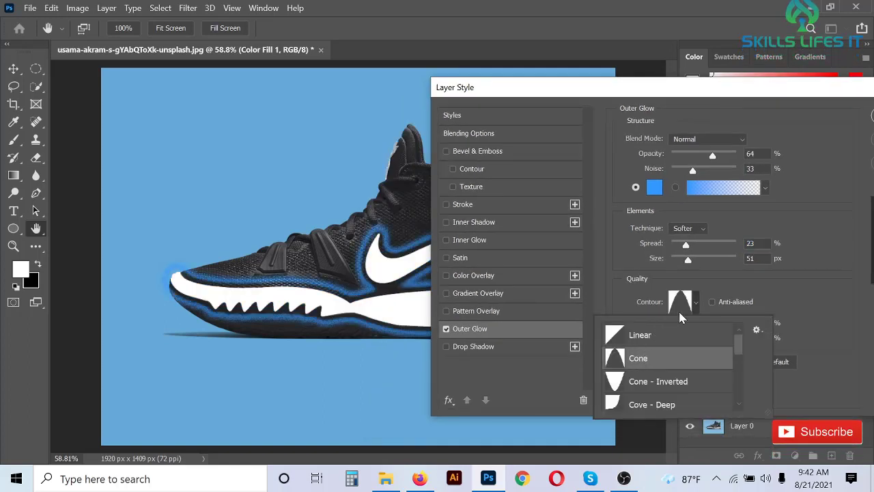
{"action": "left_click", "coordinate": [639, 381]}
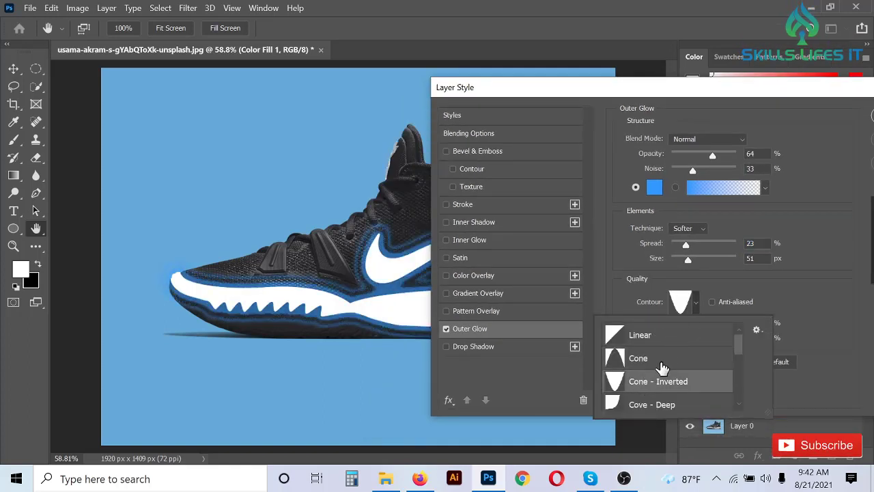
{"action": "left_click", "coordinate": [649, 407]}
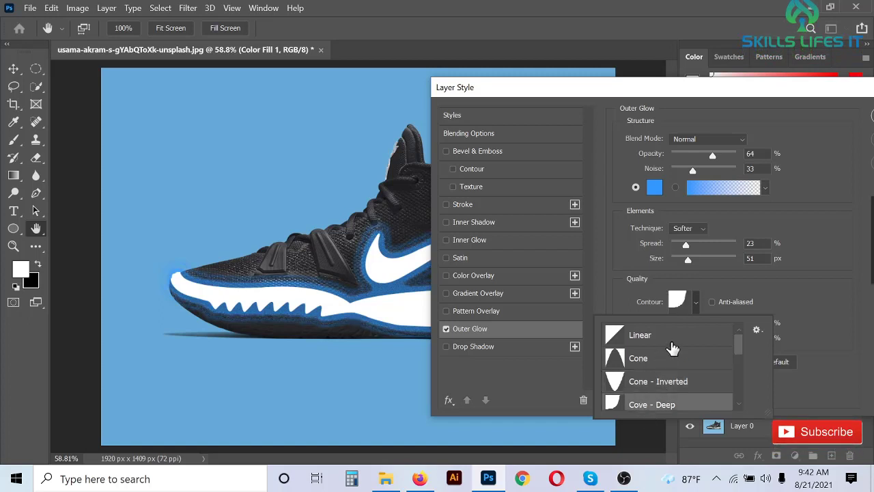
{"action": "scroll", "coordinate": [663, 383], "scroll_direction": "down", "scroll_amount": 1}
{"action": "left_click", "coordinate": [654, 396]}
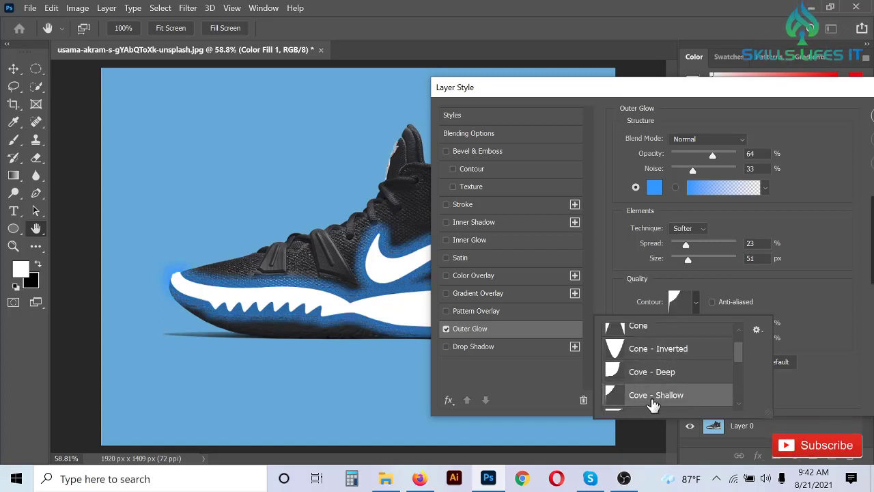
{"action": "scroll", "coordinate": [657, 402], "scroll_direction": "down", "scroll_amount": 1}
{"action": "left_click", "coordinate": [664, 395]}
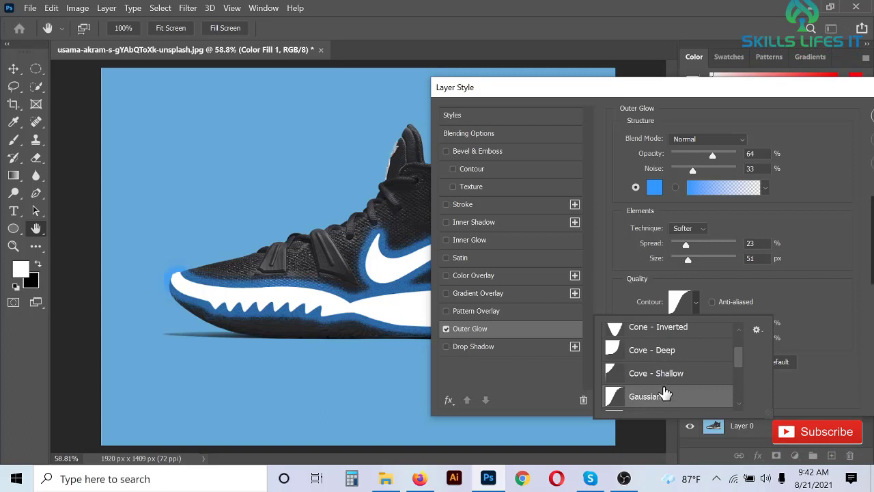
{"action": "scroll", "coordinate": [664, 387], "scroll_direction": "down", "scroll_amount": 1}
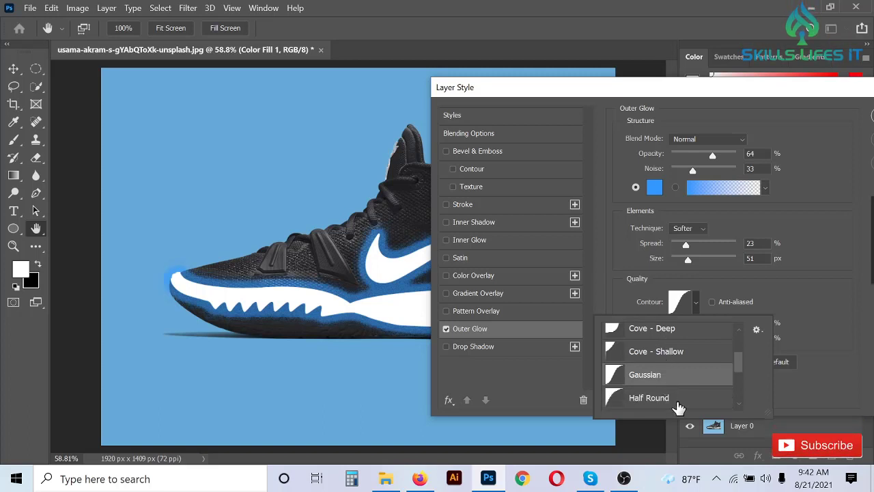
{"action": "left_click", "coordinate": [673, 399]}
Set the outer glow's contour to Linear and apply the layer style to Color Fill 1.
{"action": "scroll", "coordinate": [684, 371], "scroll_direction": "up", "scroll_amount": 3}
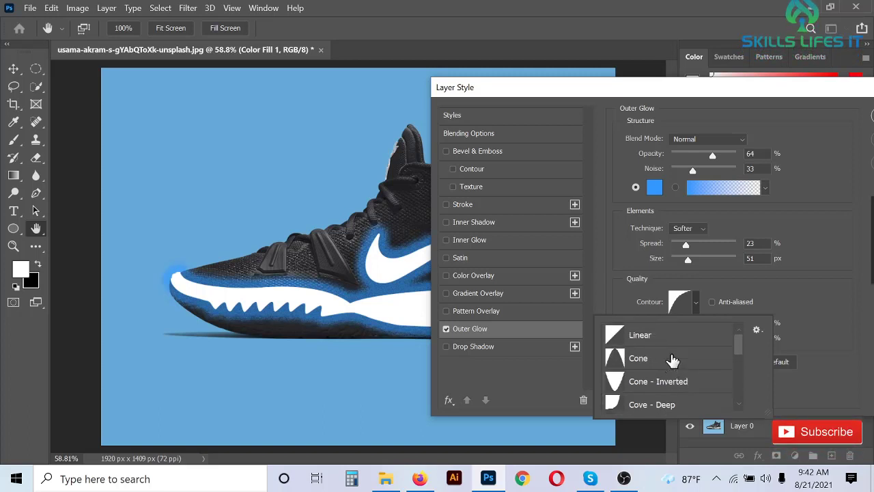
{"action": "left_click", "coordinate": [657, 336]}
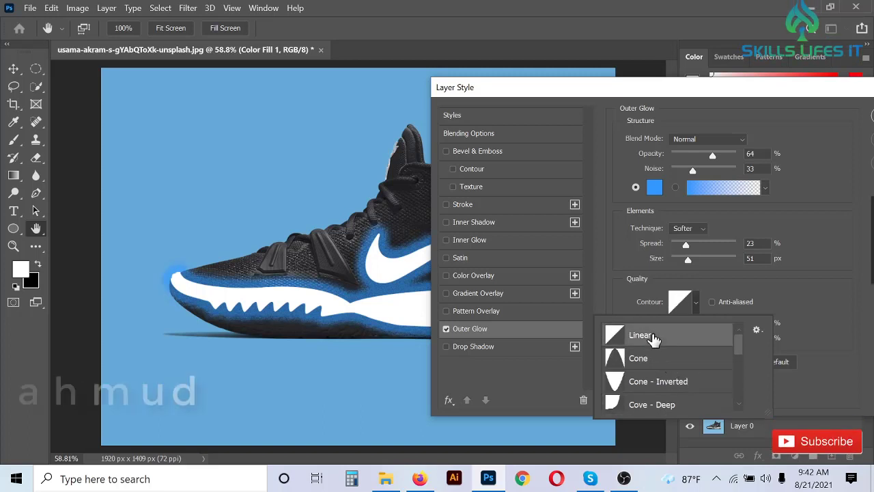
{"action": "left_click", "coordinate": [732, 97]}
{"action": "left_click_drag", "start_coordinate": [838, 100], "coordinate": [749, 114]}
{"action": "left_click", "coordinate": [825, 130]}
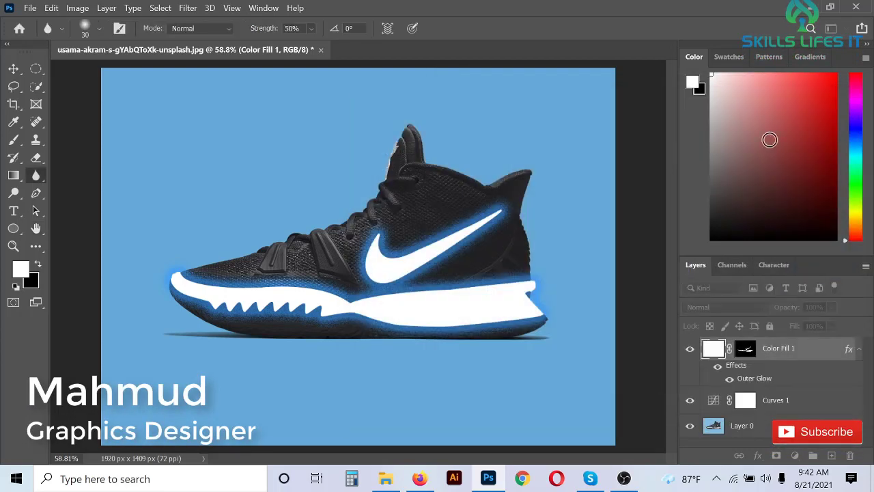
{"action": "scroll", "coordinate": [353, 254], "scroll_direction": "up", "scroll_amount": 3}
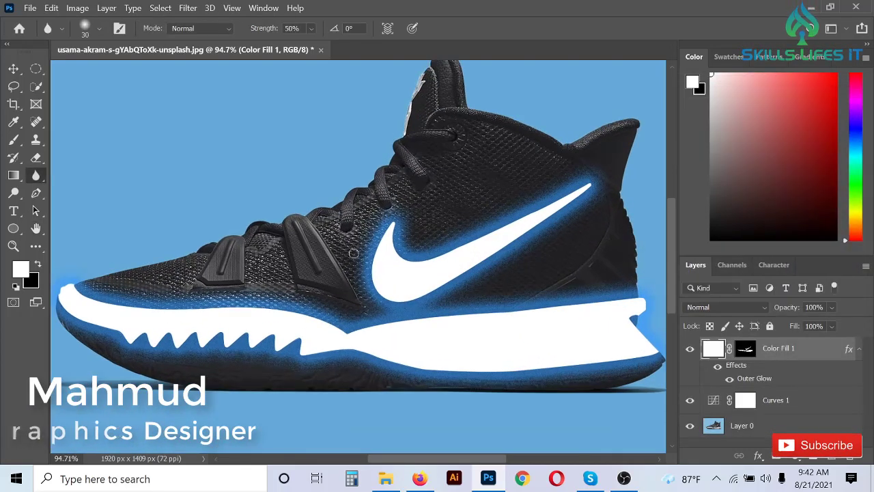